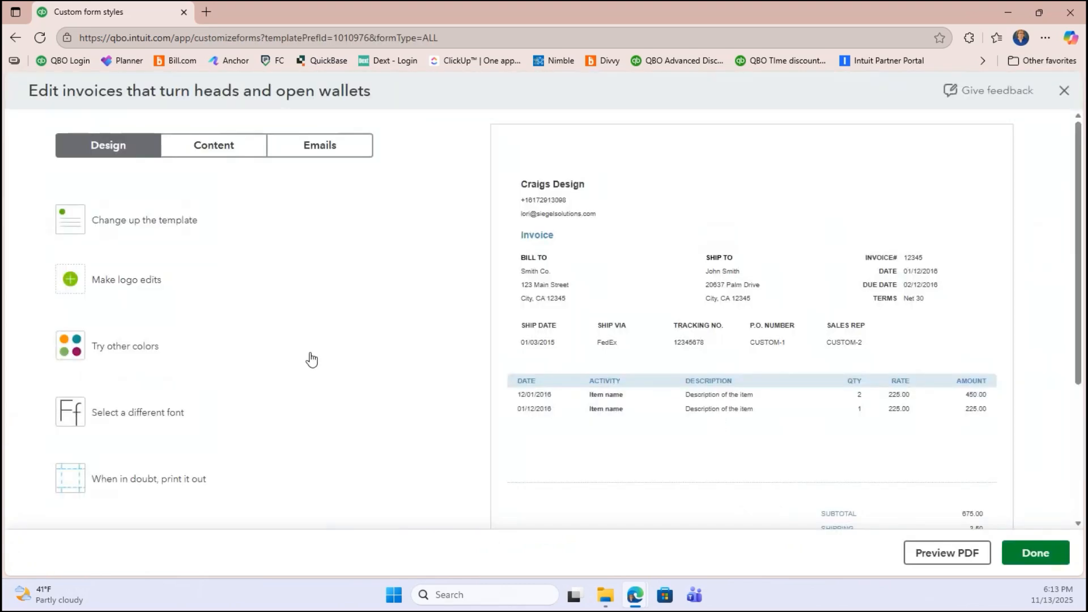
- Expand the invoice template thumbnails to show Airy classic, Modern and Friendly
click(121, 223)
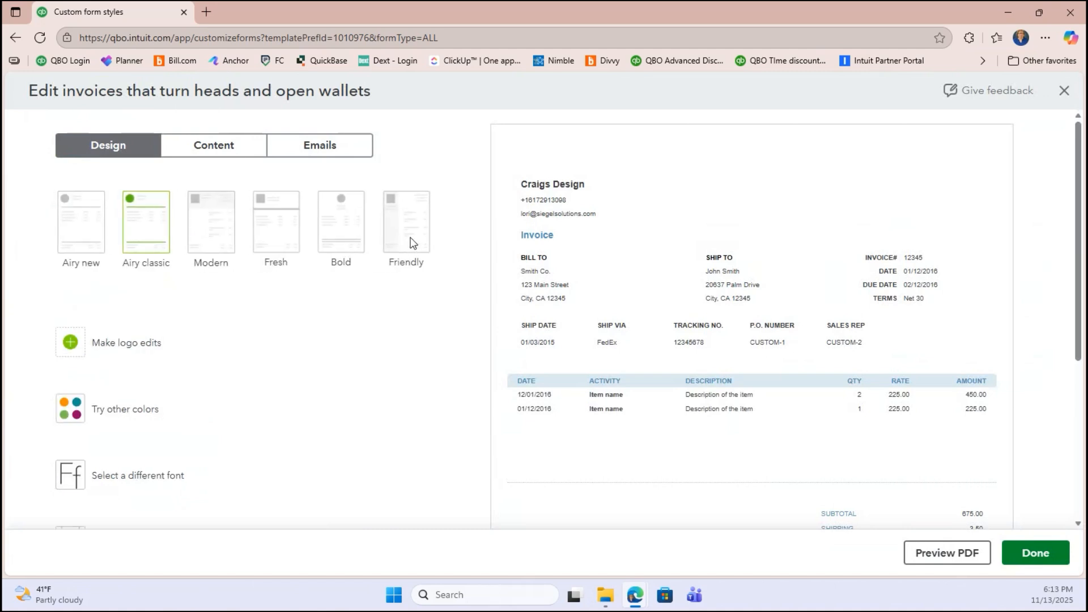
- Switch the invoice to the Friendly template with dark green (#2a651d) accents
click(413, 243)
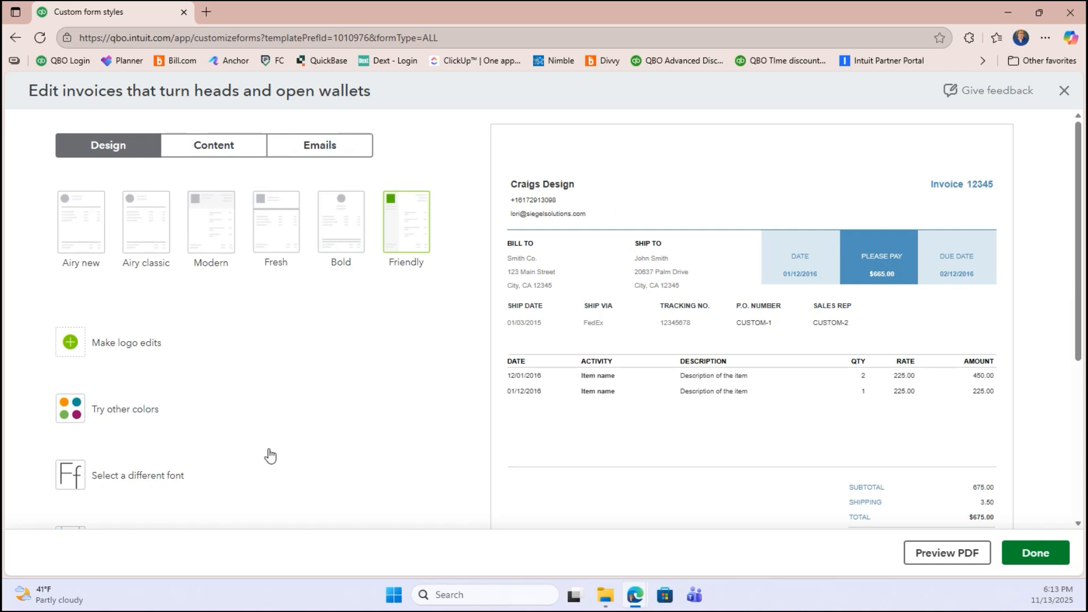
click(109, 424)
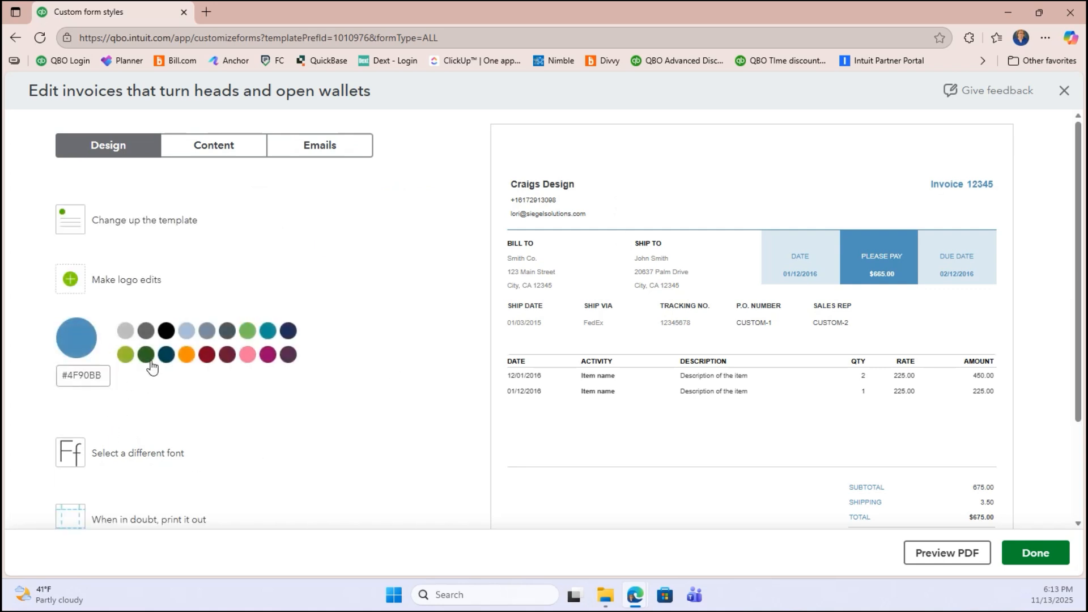
click(146, 356)
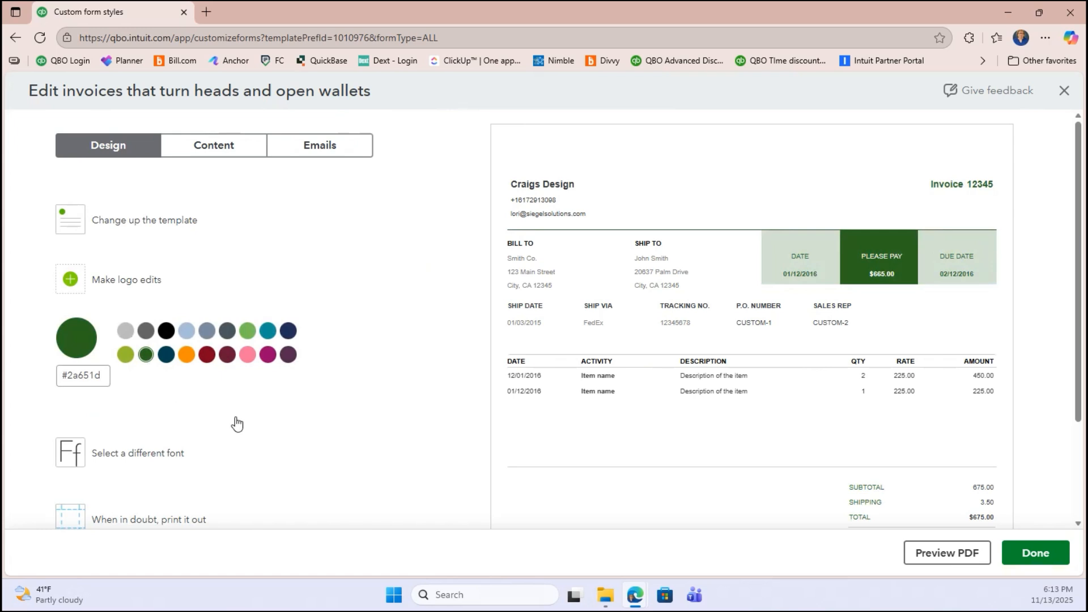
- Enlarge the invoice text to 12pt Helvetica
click(160, 459)
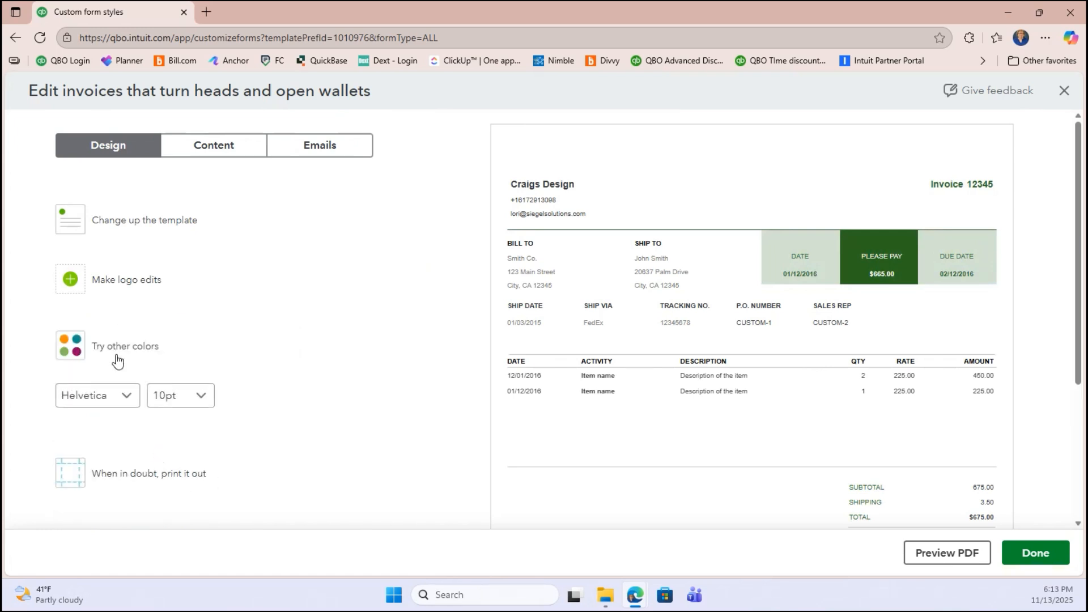
click(202, 396)
click(187, 481)
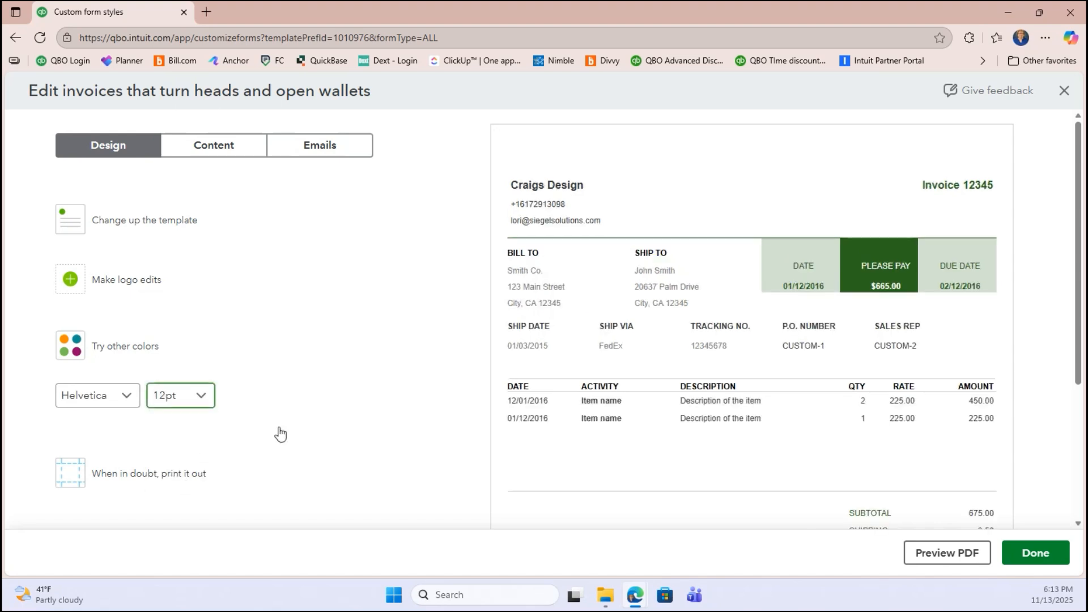
click(375, 397)
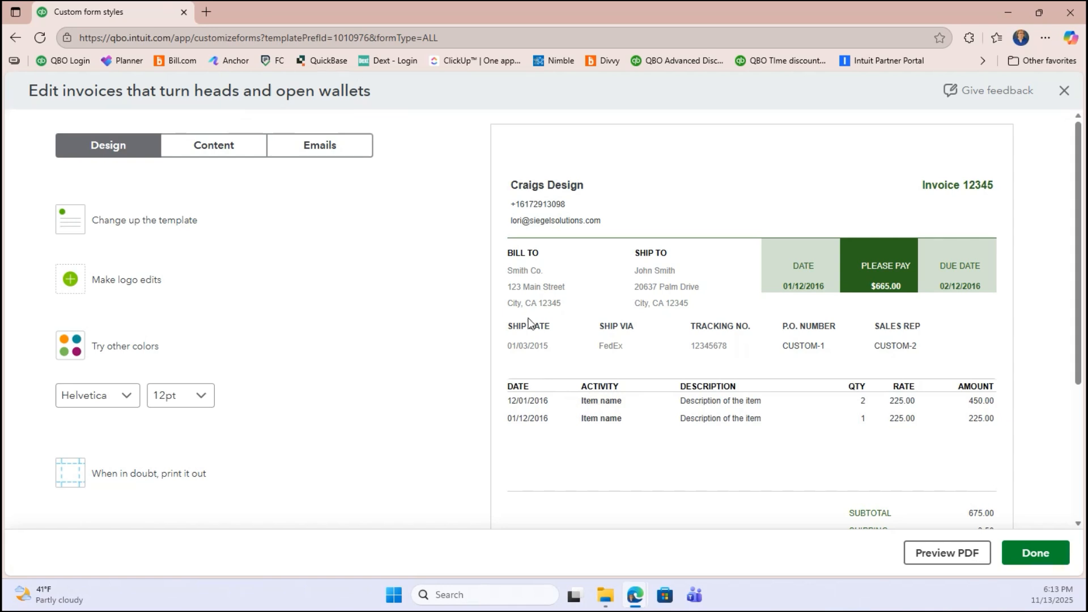
- Edit the invoice header content and hide its phone number
click(221, 160)
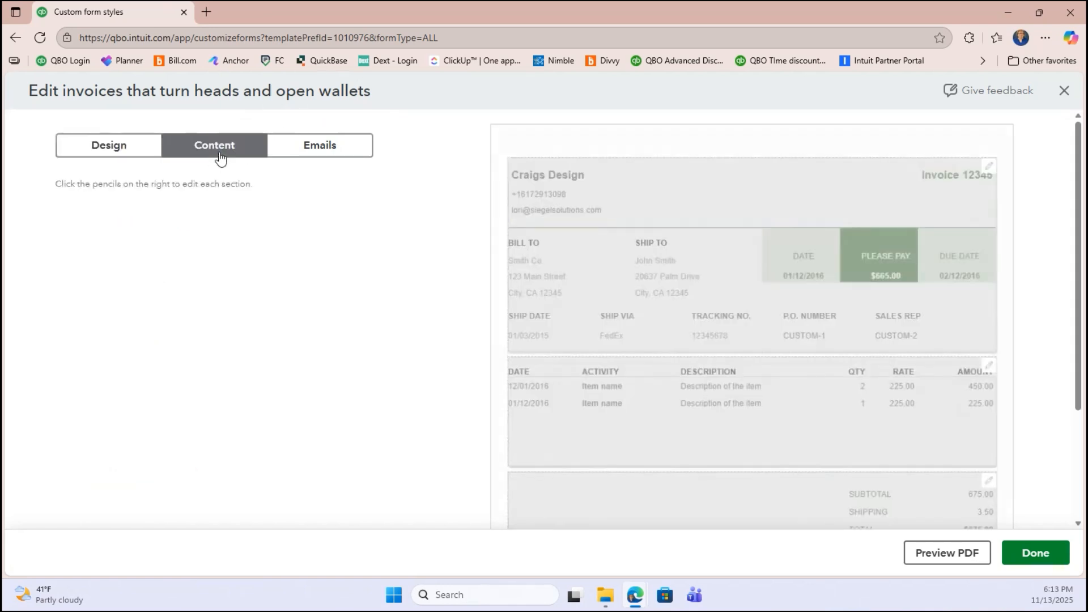
click(558, 199)
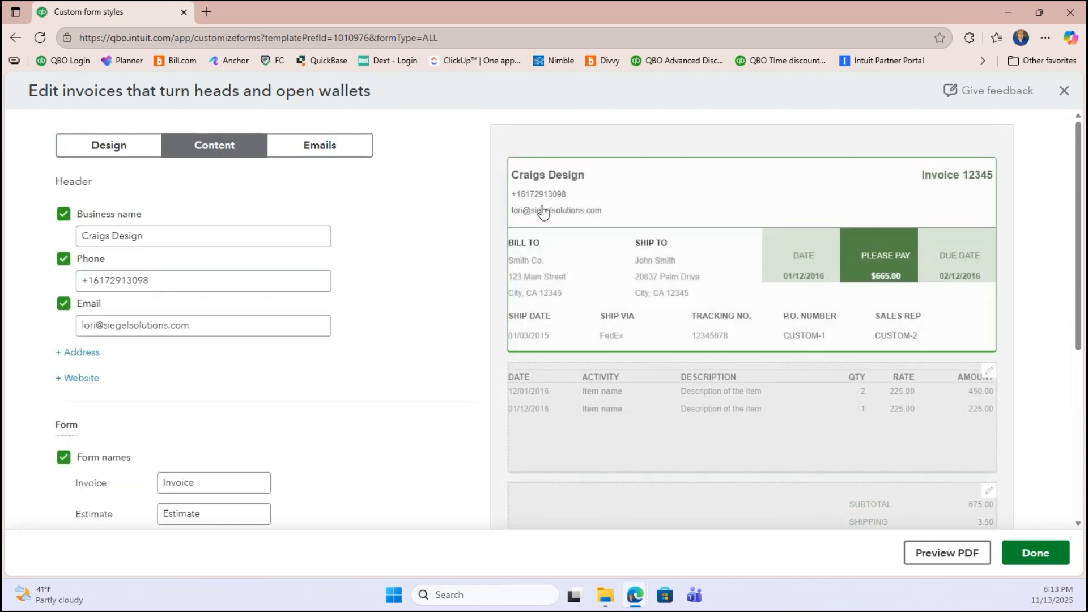
click(63, 259)
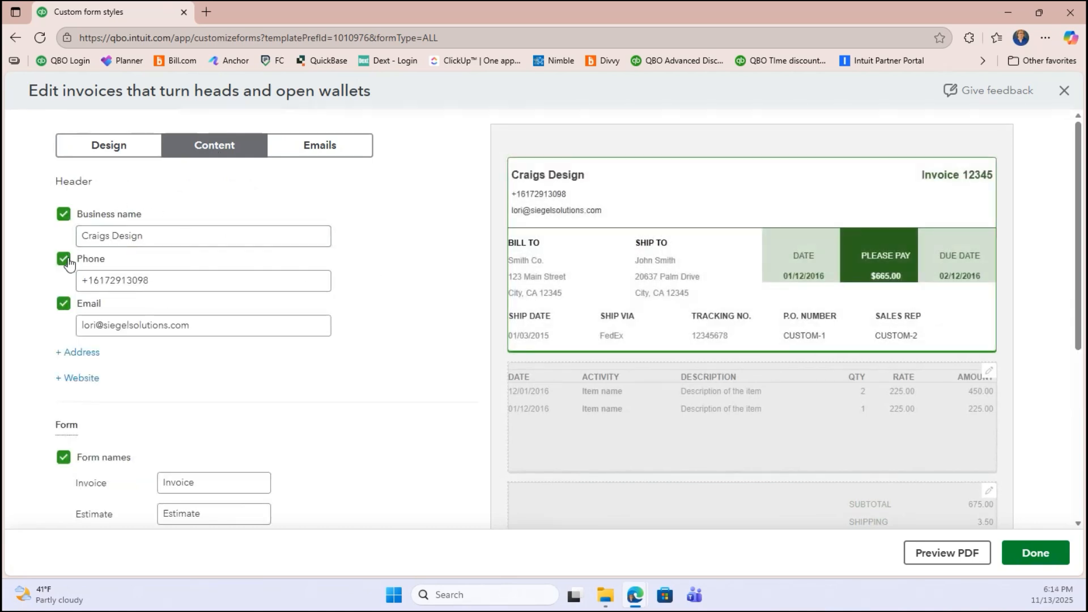
- Replace the business phone number with the new one and reveal the address fields
click(142, 275)
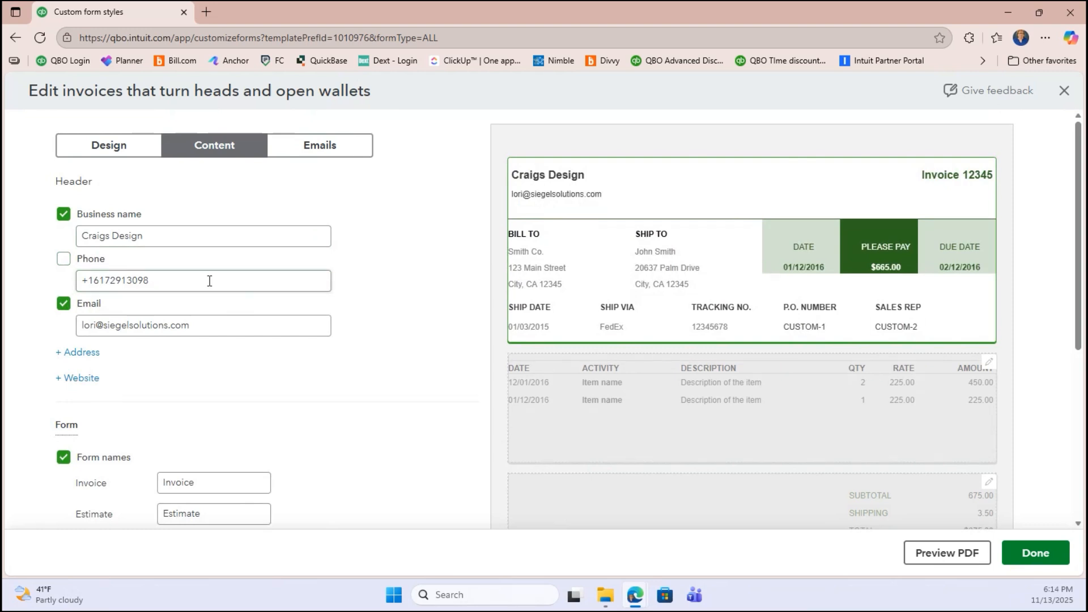
triple_click(129, 278)
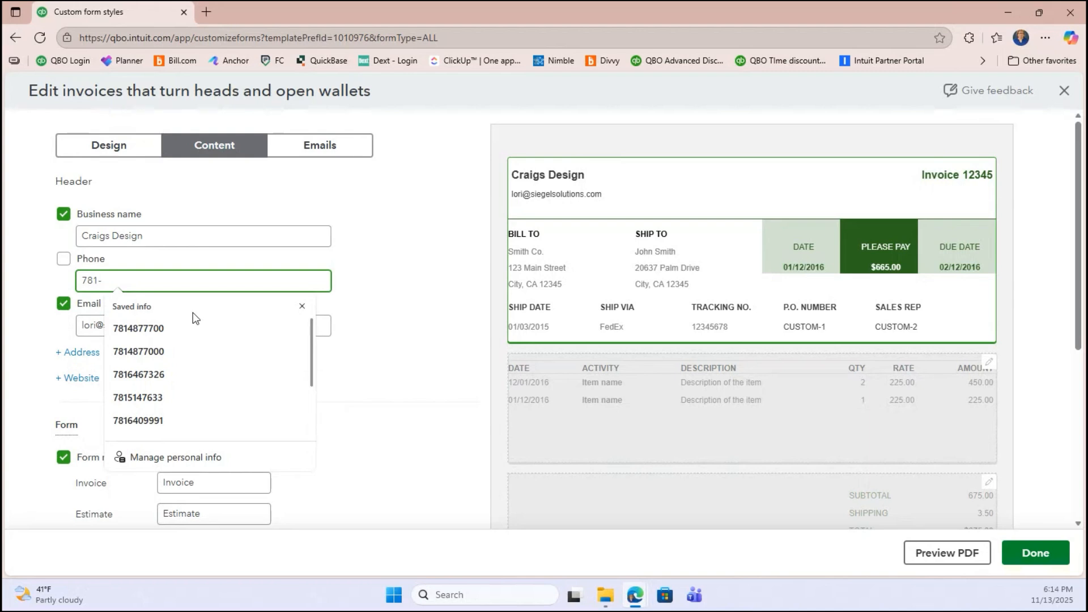
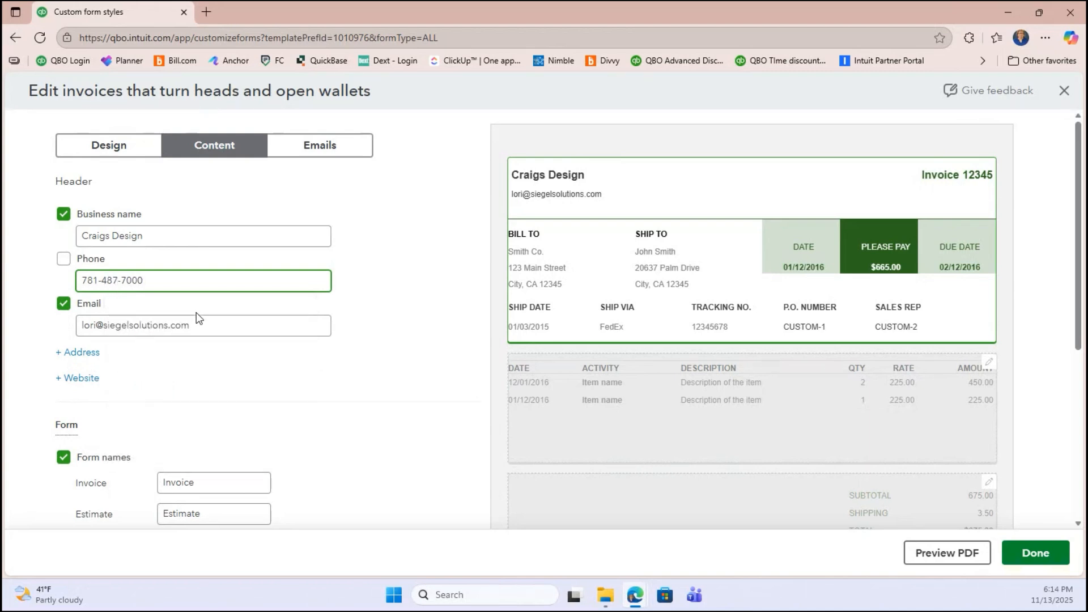
click(182, 357)
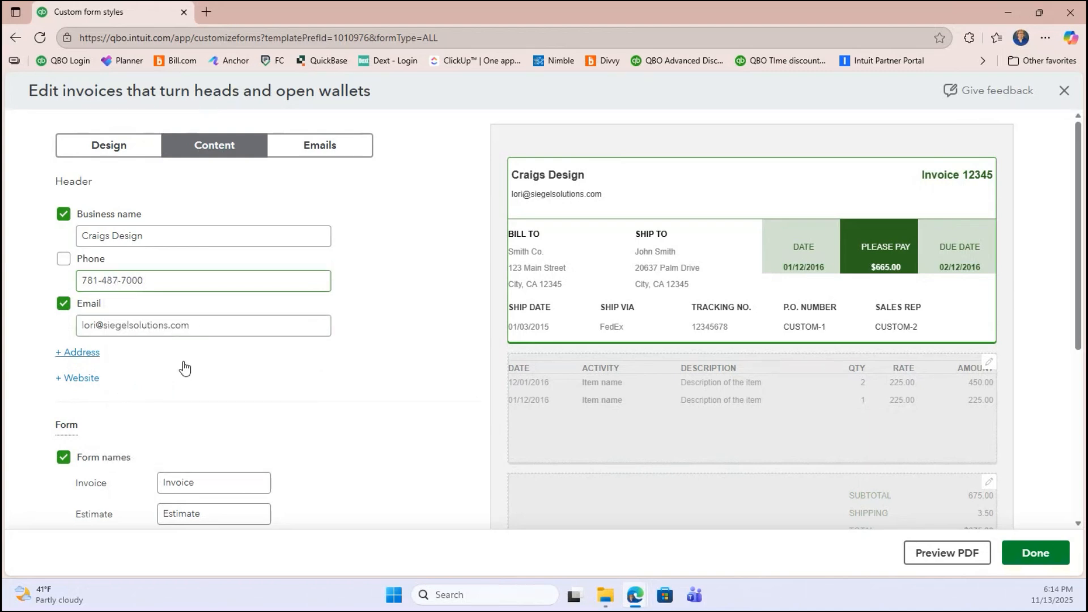
click(127, 318)
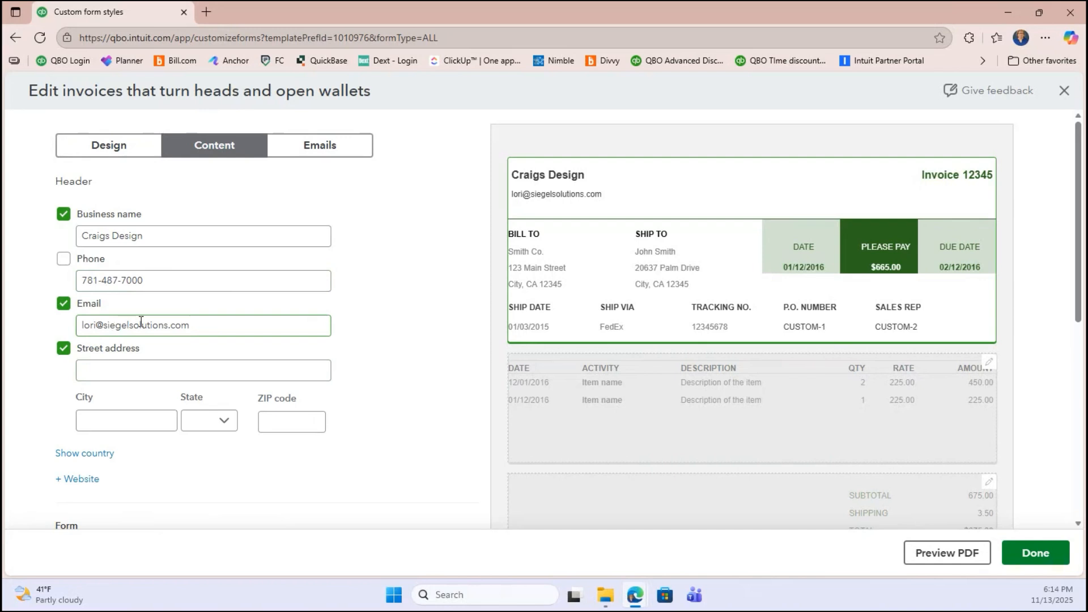
- Show the phone again and enter the business street address and suggested city
click(64, 262)
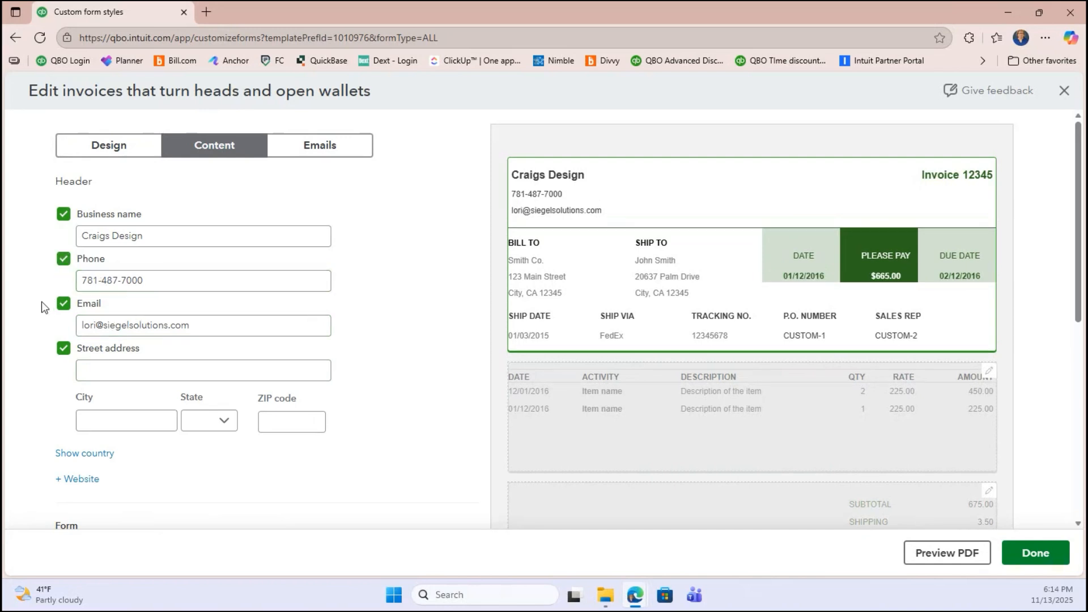
click(149, 373)
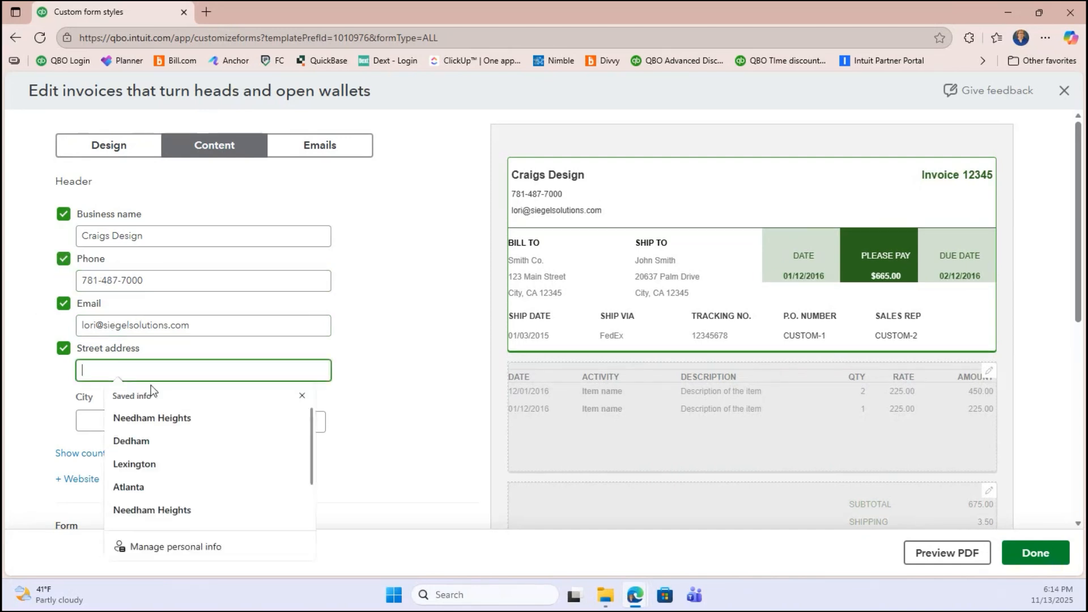
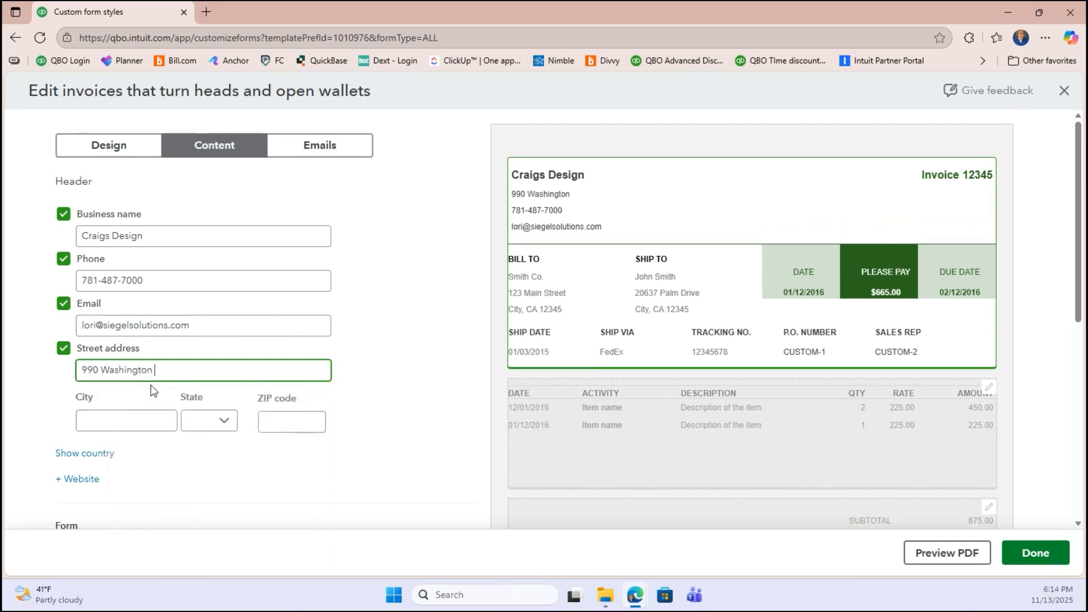
key(Tab)
text(D)
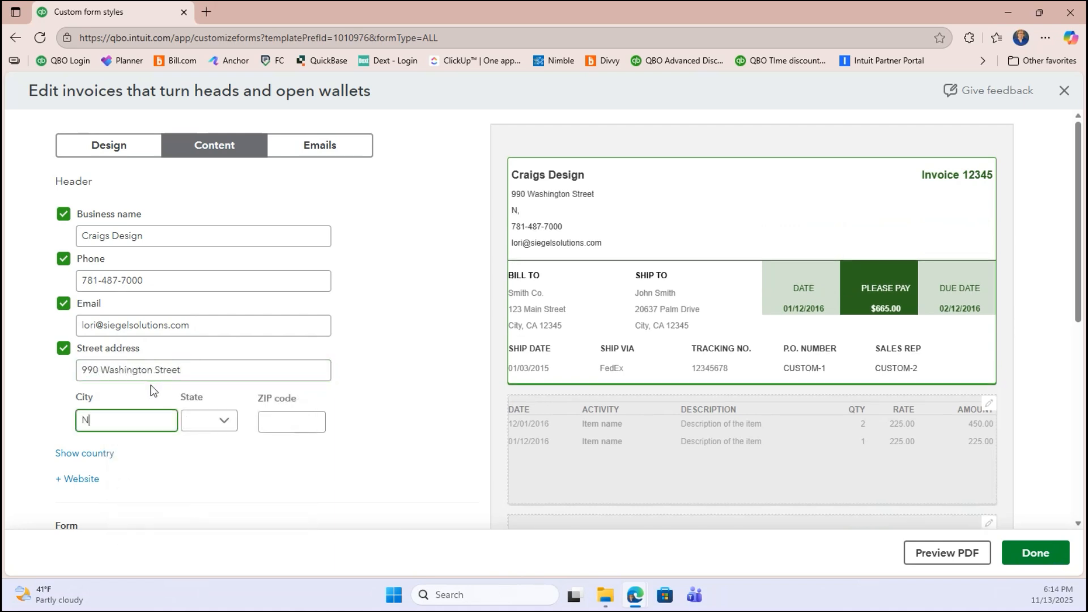
text(ed)
key(Tab)
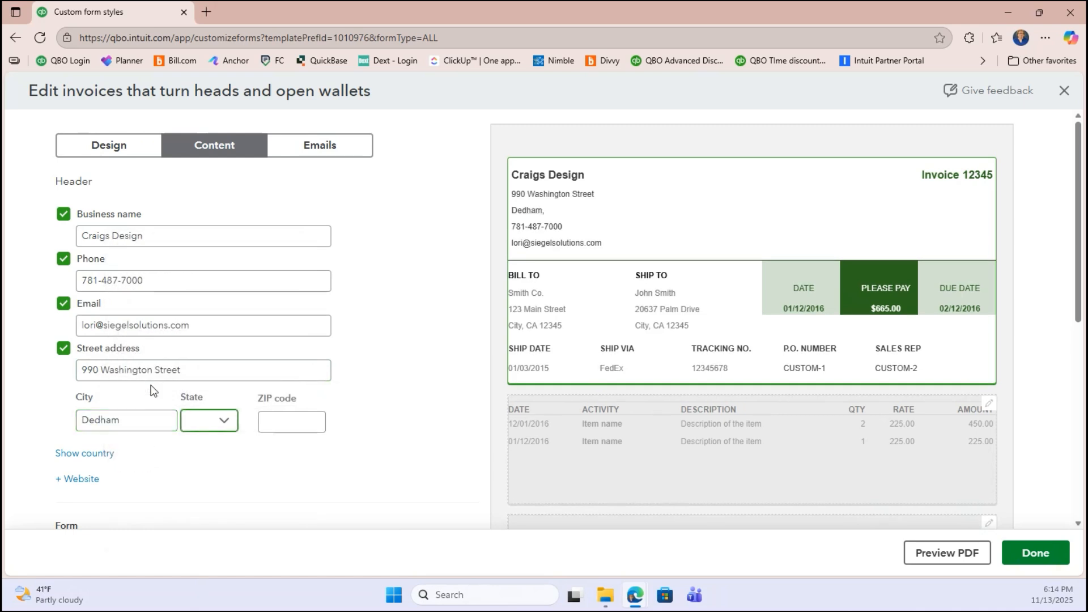
- Pick MA as the state for the business address
key(alt+Down)
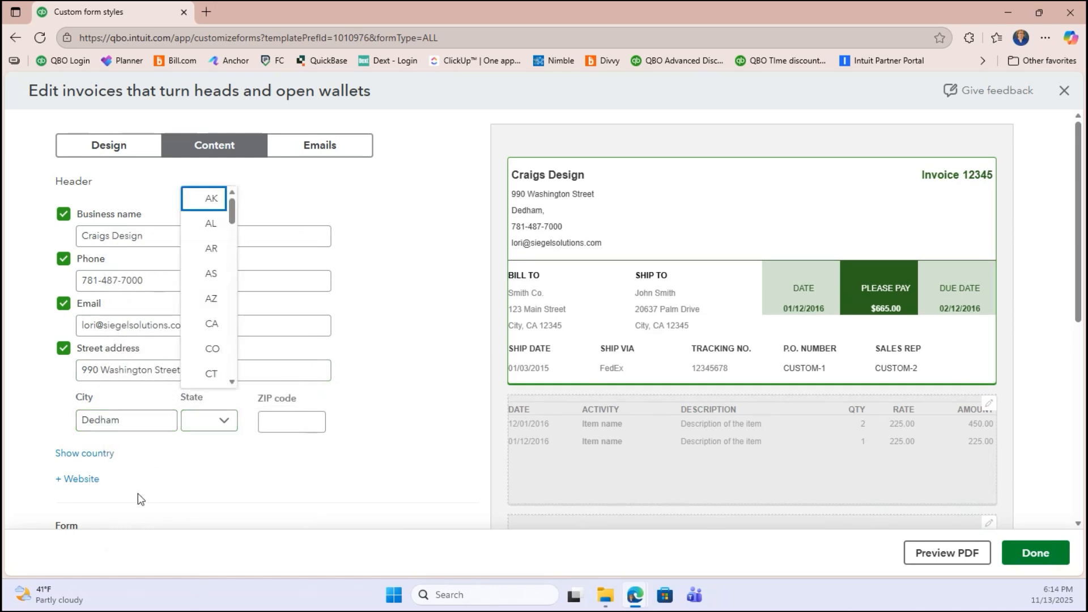
scroll(138, 493, down, 3)
scroll(219, 387, down, 3)
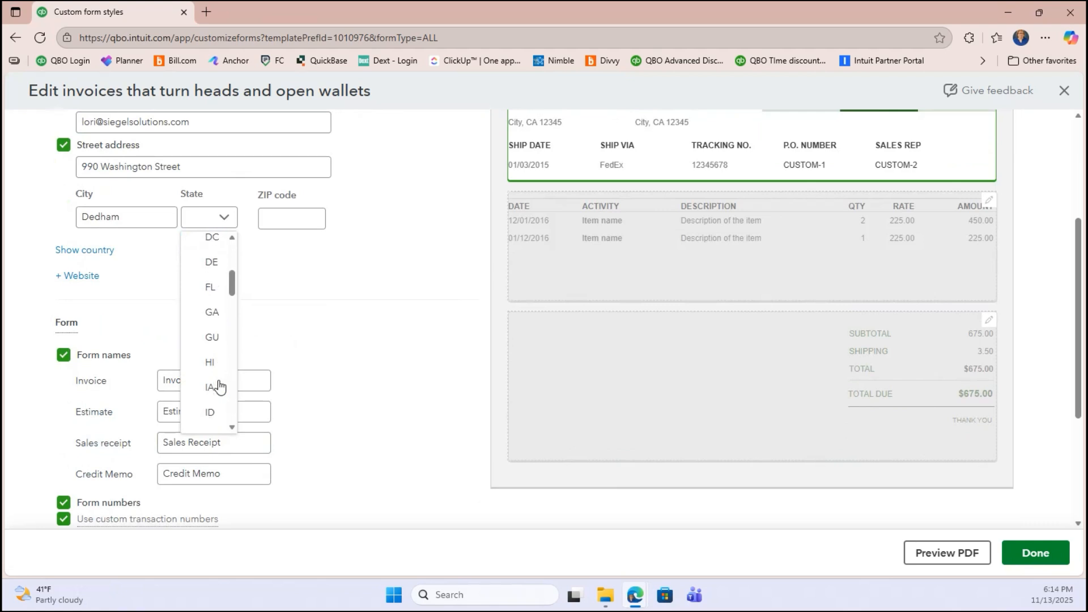
scroll(218, 387, down, 4)
click(211, 296)
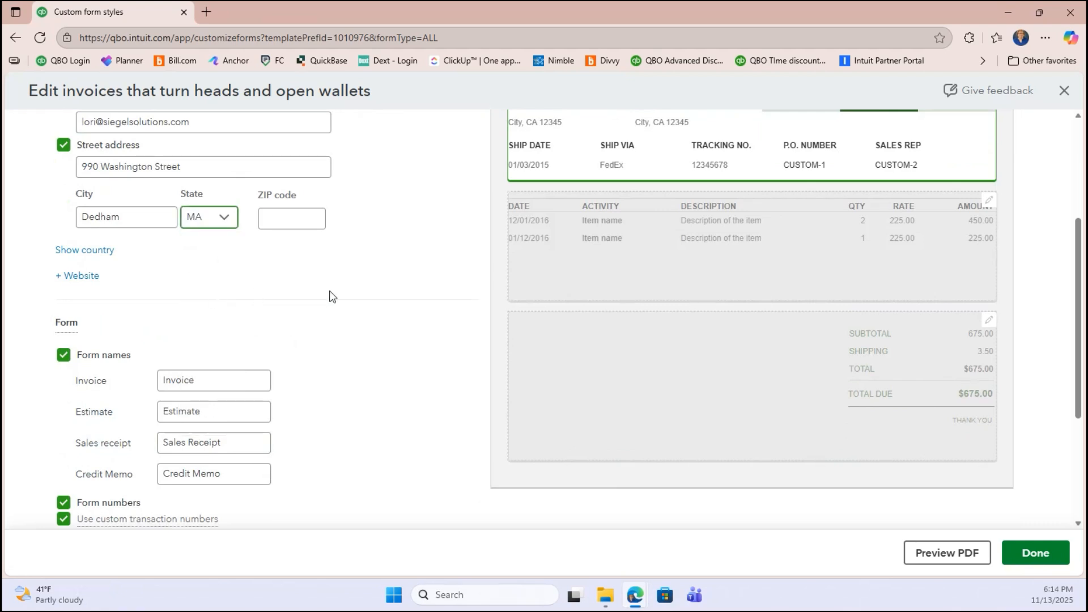
click(329, 295)
scroll(329, 295, down, 1)
scroll(331, 296, up, 2)
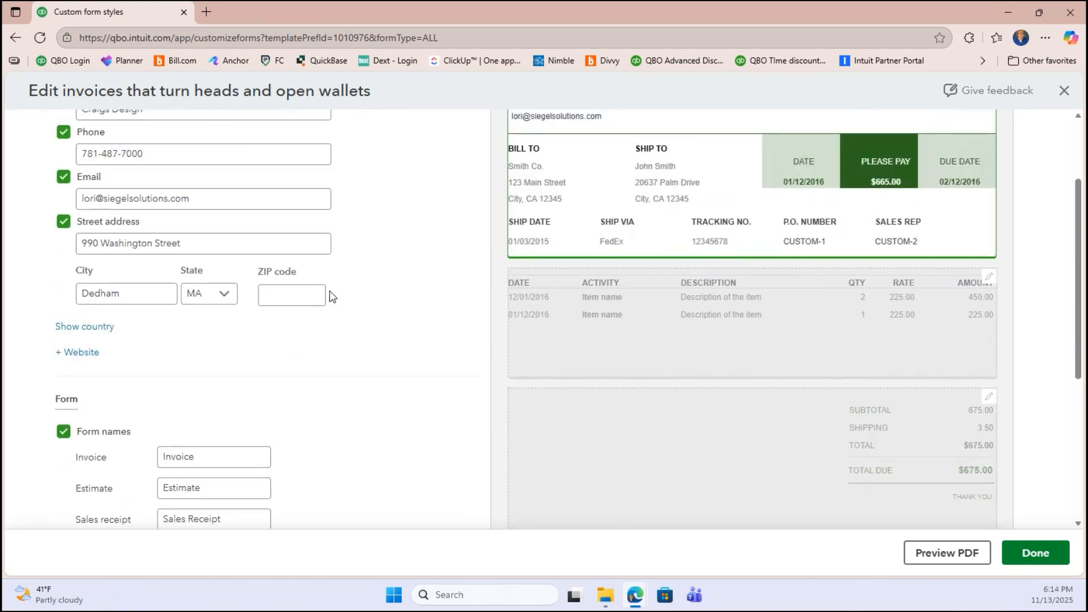
scroll(330, 295, up, 2)
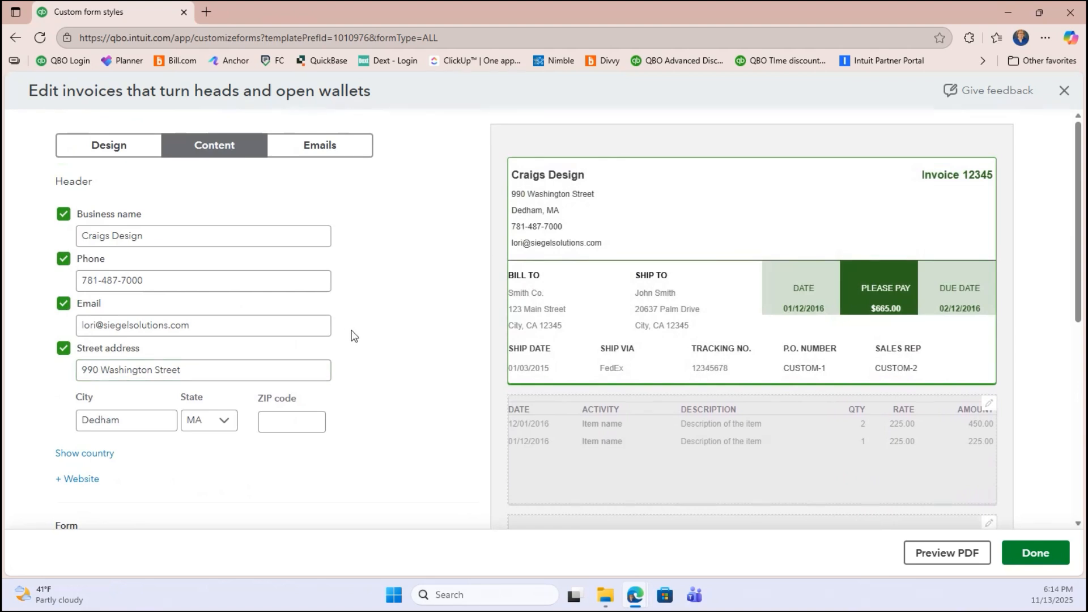
scroll(353, 336, down, 2)
- Hide shipping so the invoice totals show only the subtotal and $675.00 total
scroll(342, 434, down, 1)
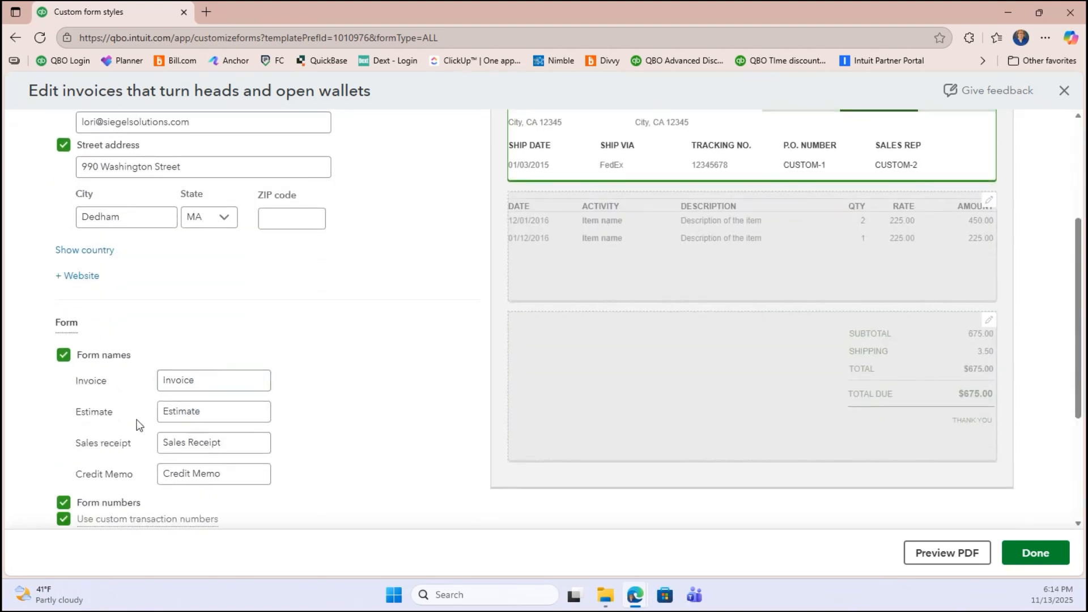
scroll(362, 406, down, 3)
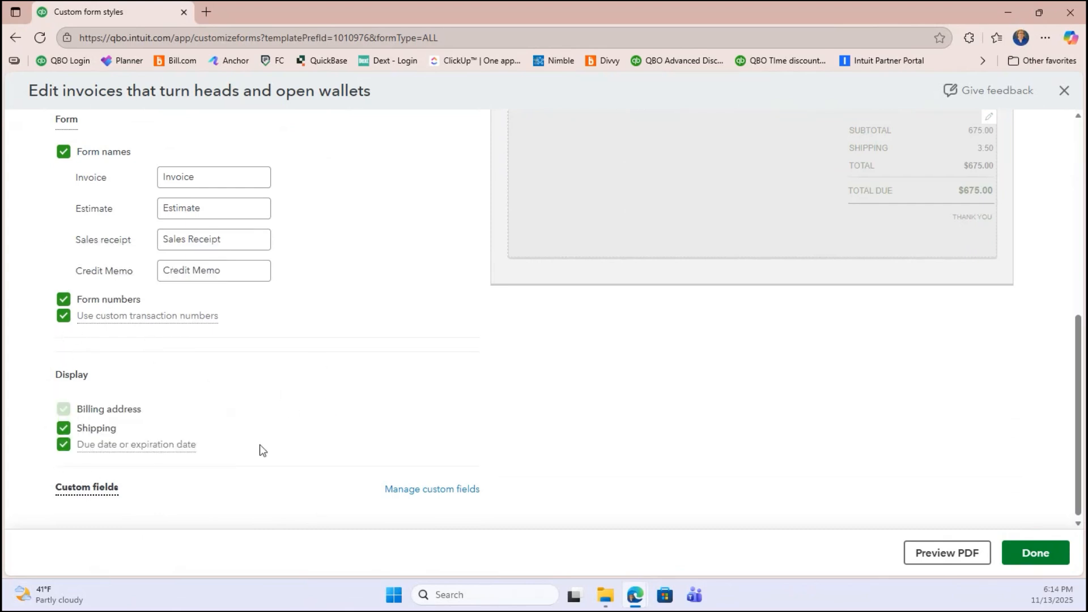
click(63, 429)
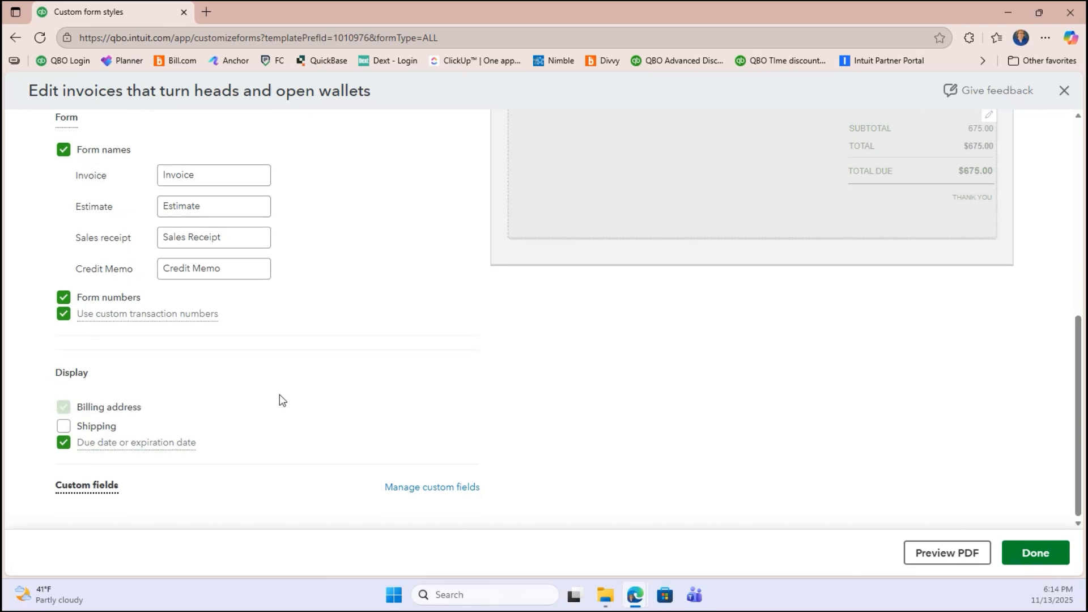
mouse_move(100, 484)
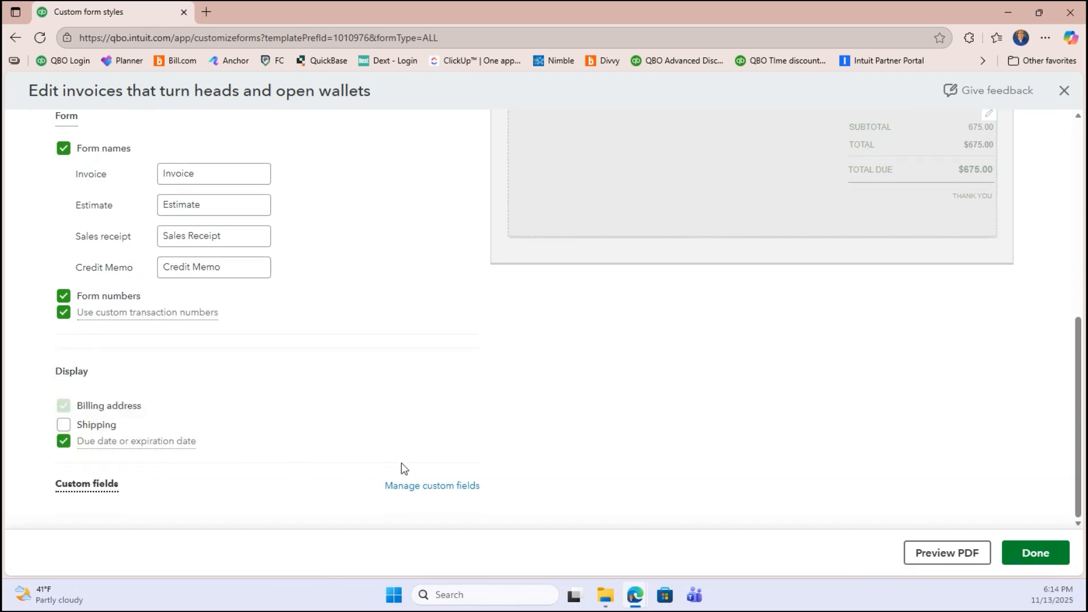
scroll(380, 403, up, 7)
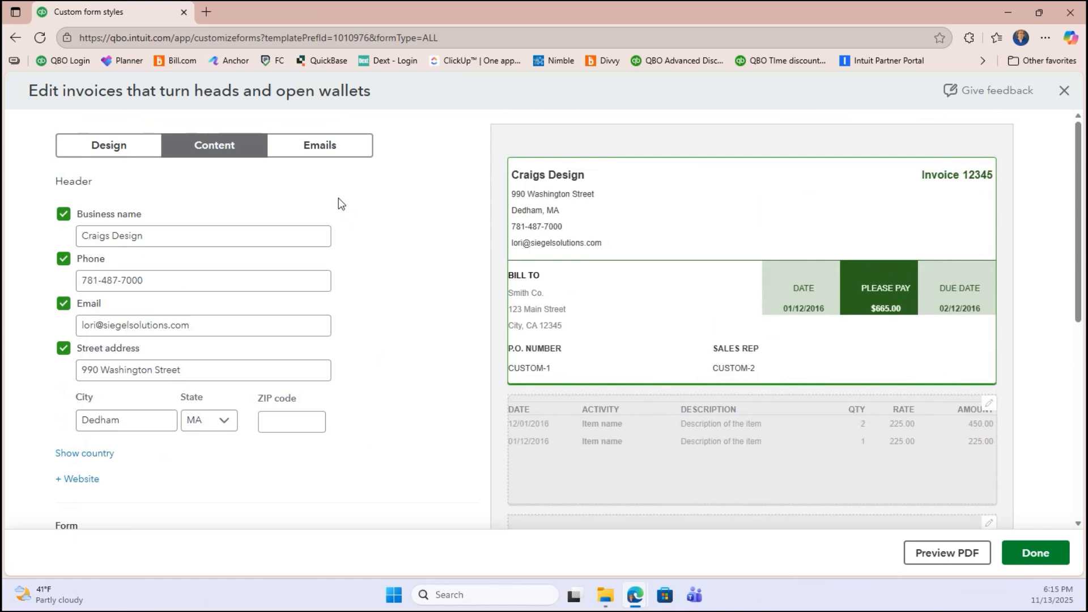
click(622, 456)
- Remove the Product/Service, Quantity, Rate and Date columns from the activity table
scroll(352, 284, down, 1)
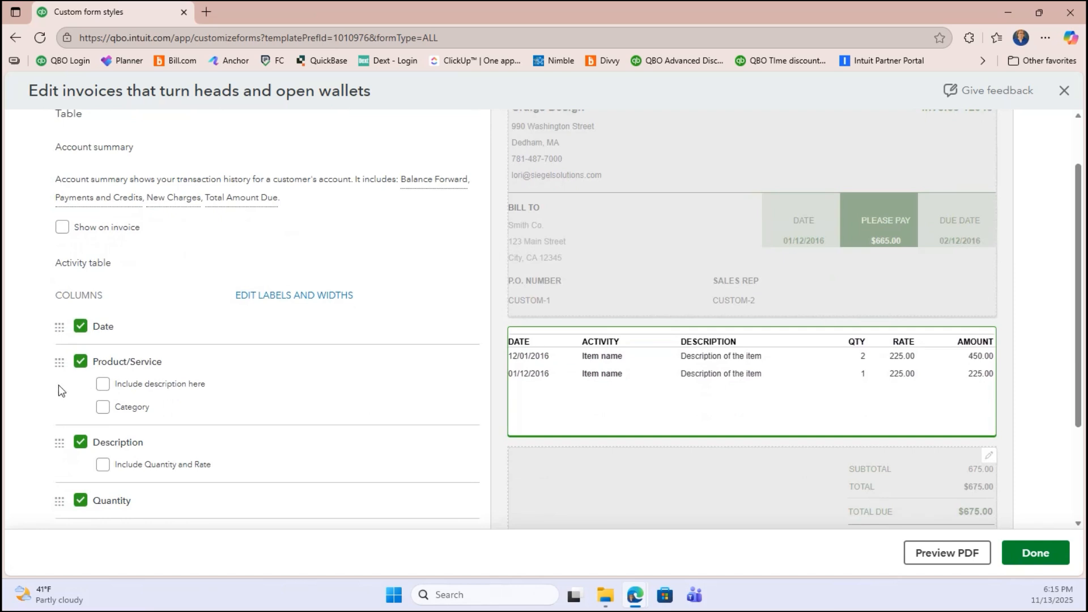
click(80, 362)
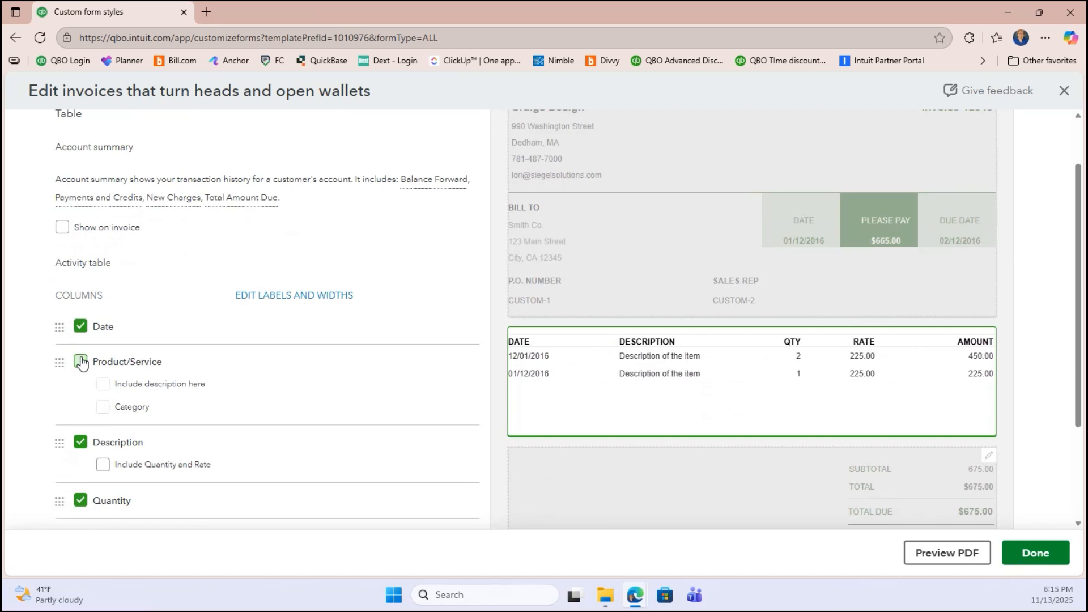
scroll(335, 418, down, 2)
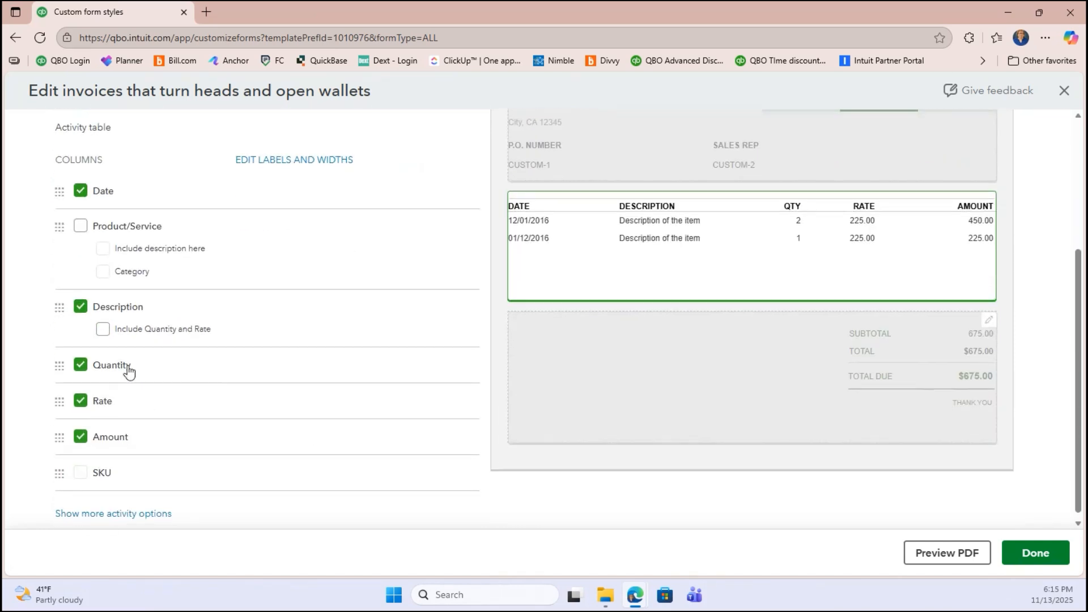
click(81, 365)
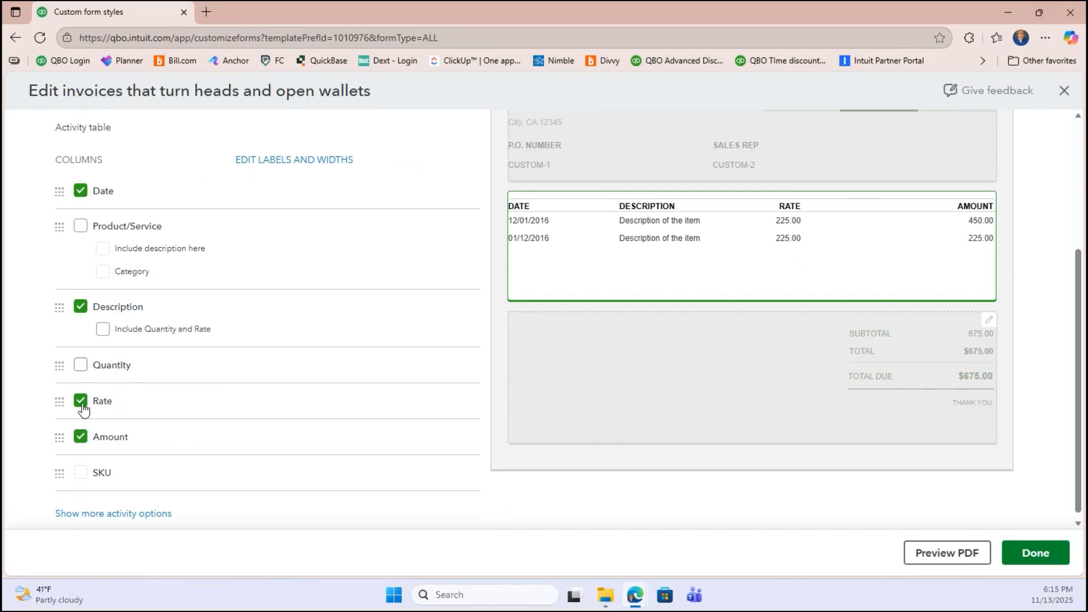
click(81, 402)
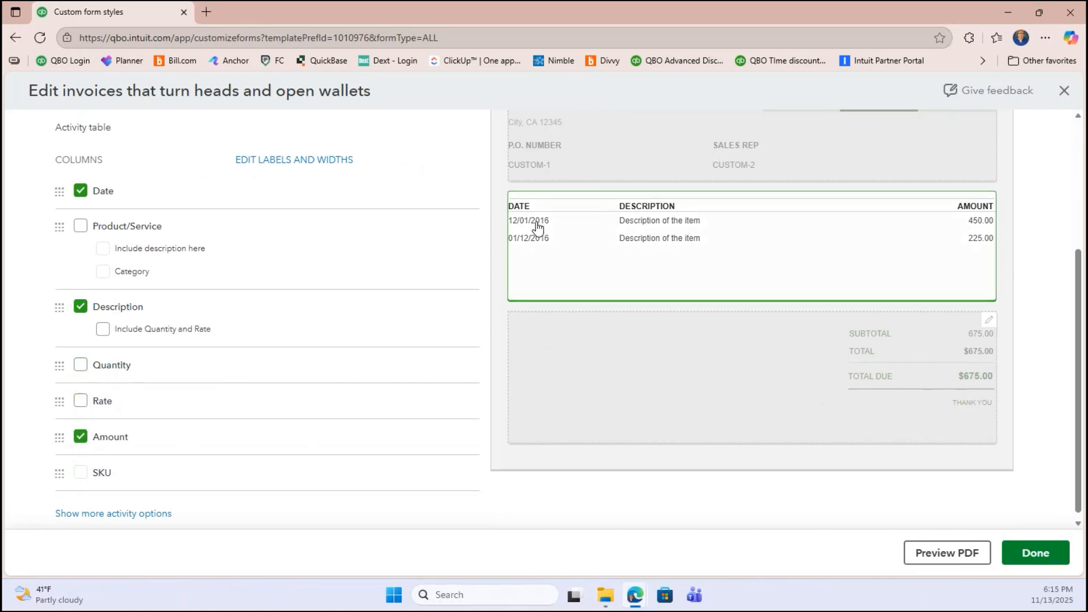
click(82, 194)
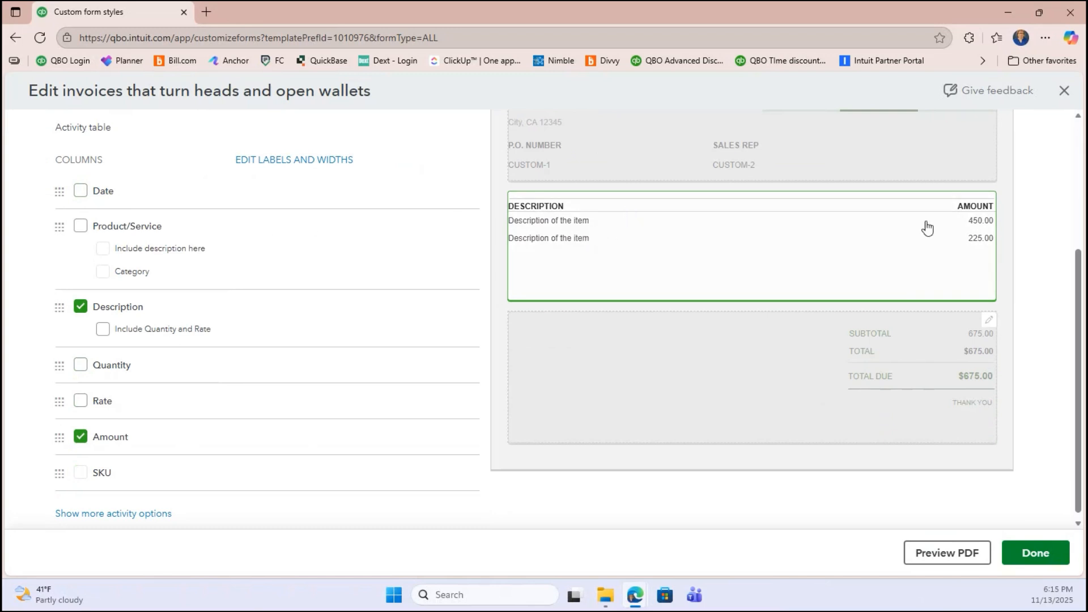
- Restore the Qty column and move it ahead of Description and Amount
scroll(261, 356, down, 1)
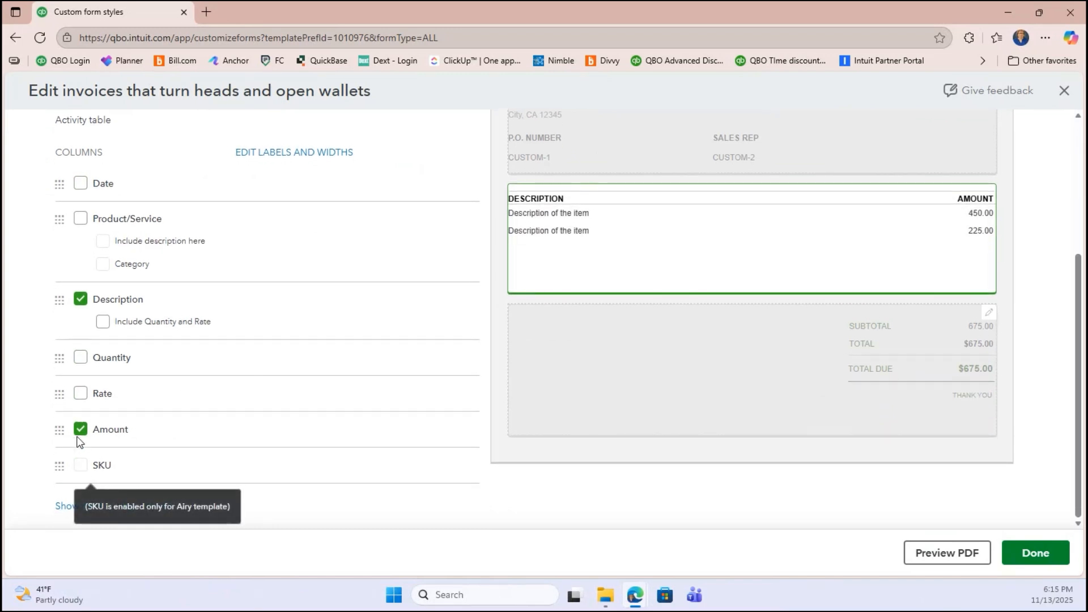
click(80, 359)
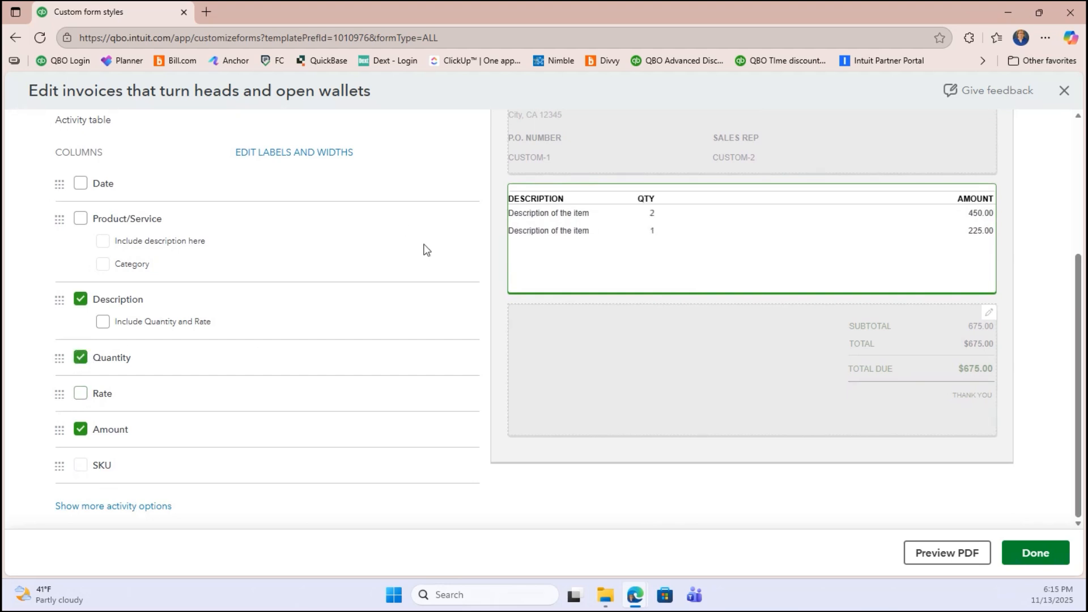
drag(56, 358, 61, 300)
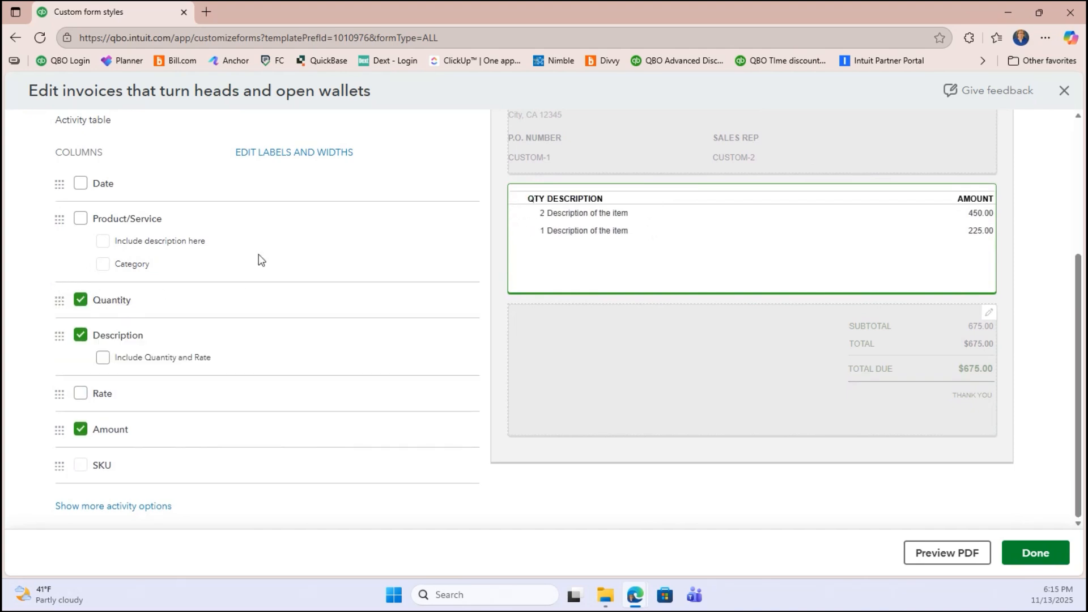
click(266, 157)
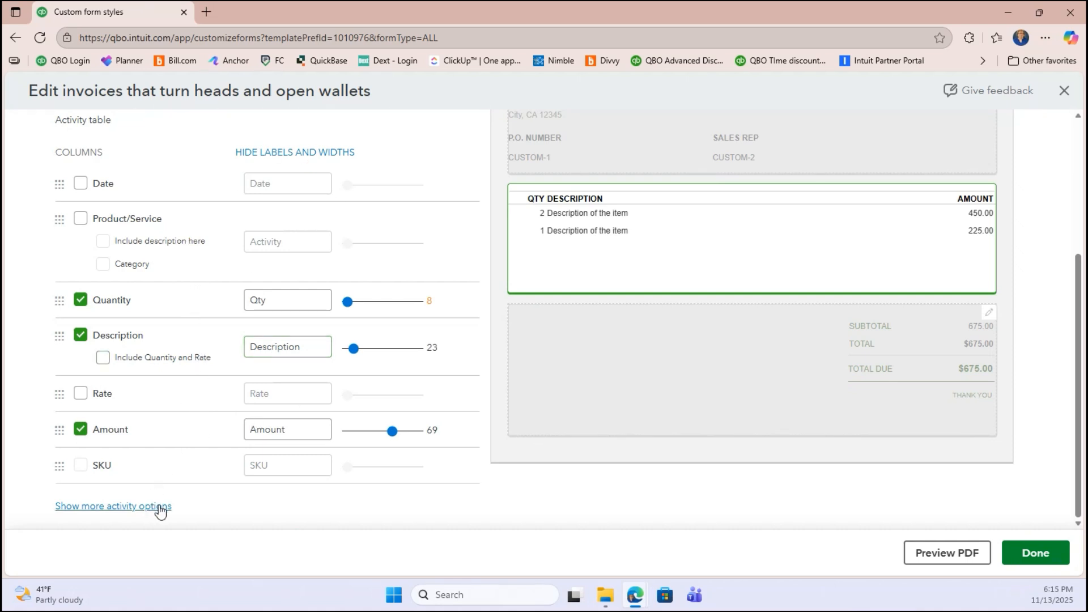
scroll(179, 231, up, 4)
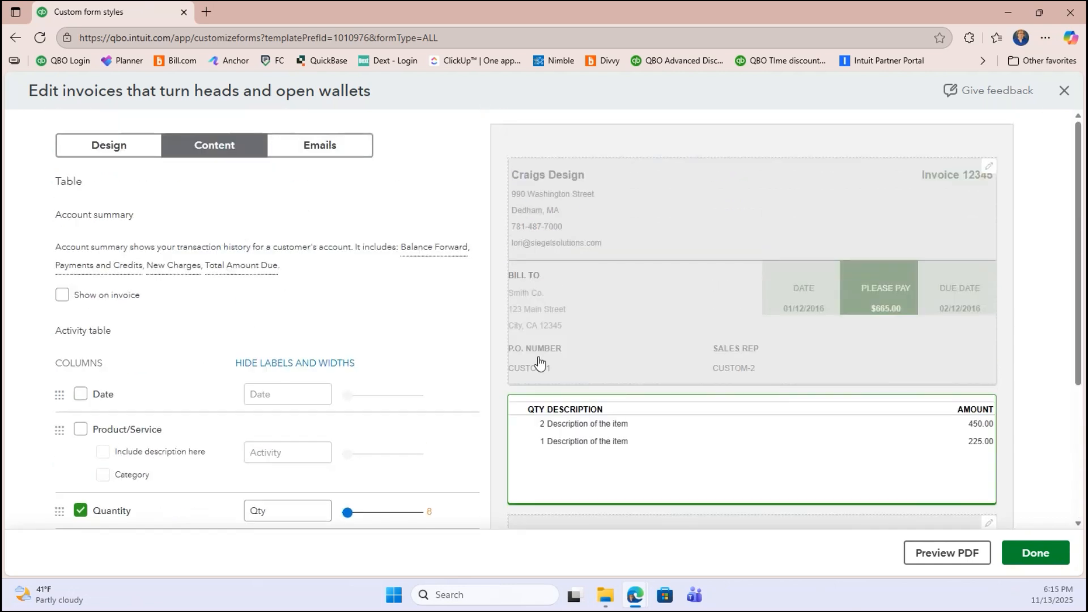
scroll(567, 408, down, 4)
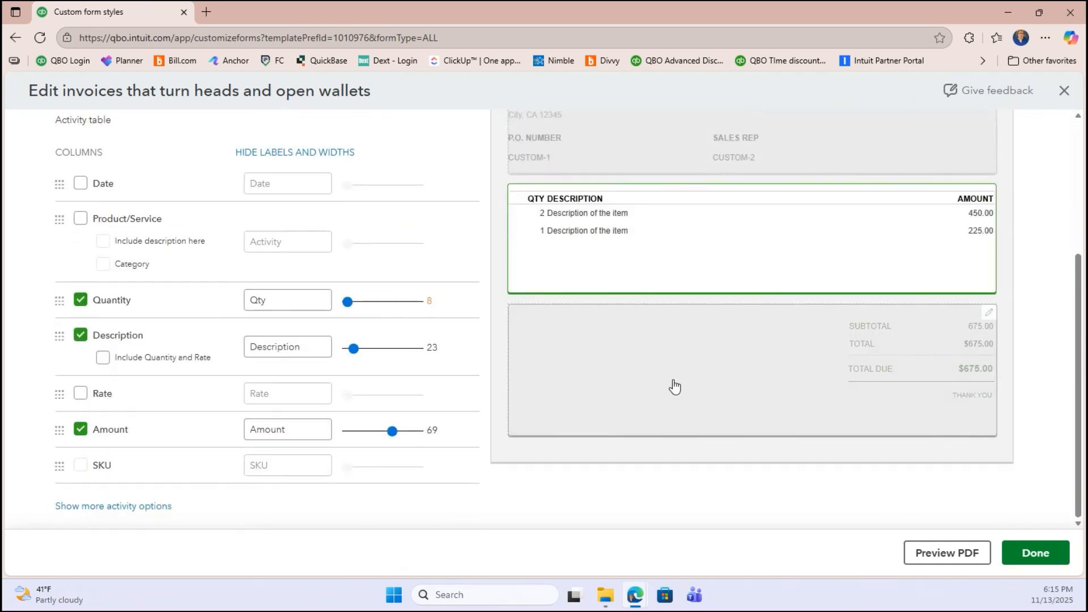
click(638, 369)
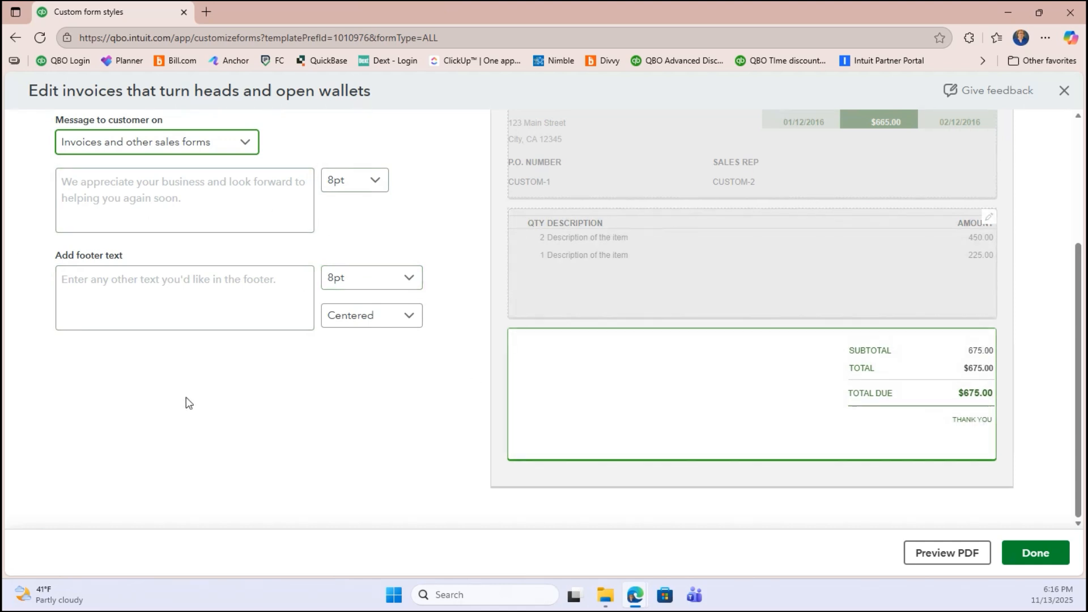
- Enter 'Please send check to our PO Box.' as the 10pt customer message
scroll(184, 401, up, 3)
click(159, 390)
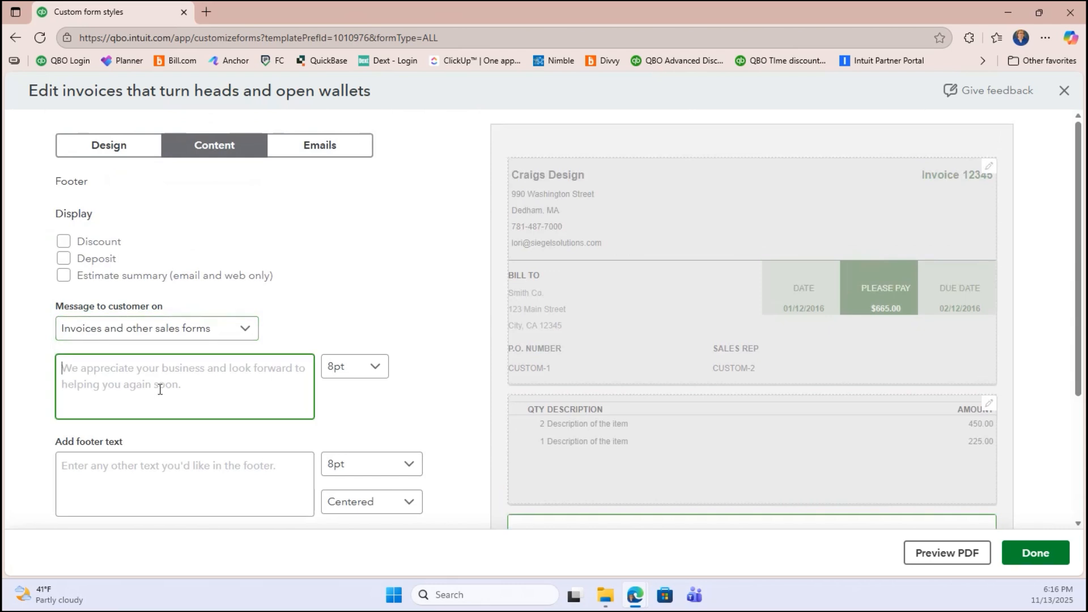
text(Please send)
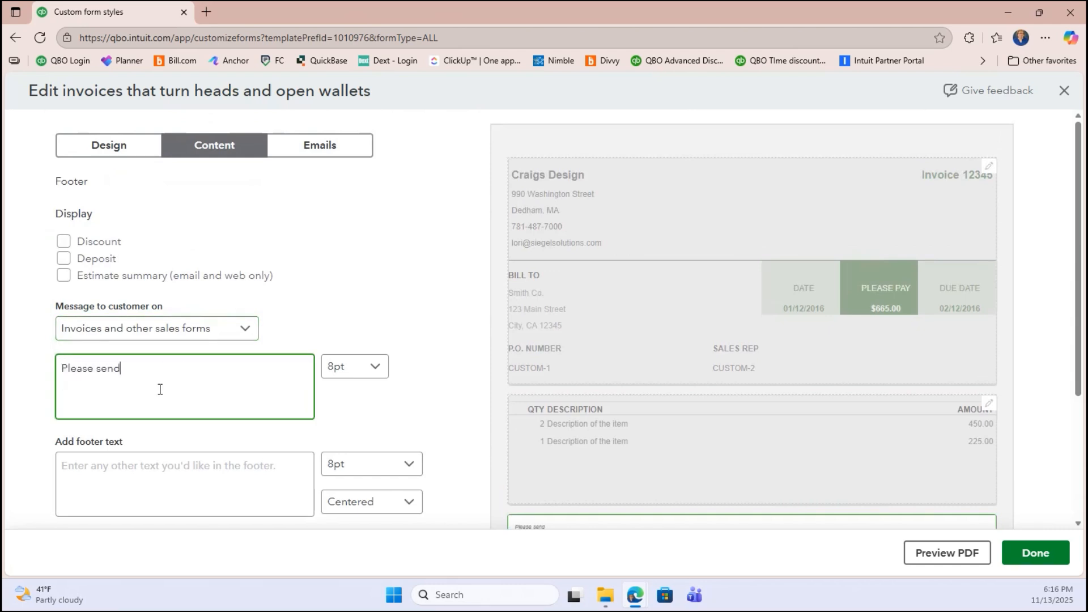
text( check to our PO B)
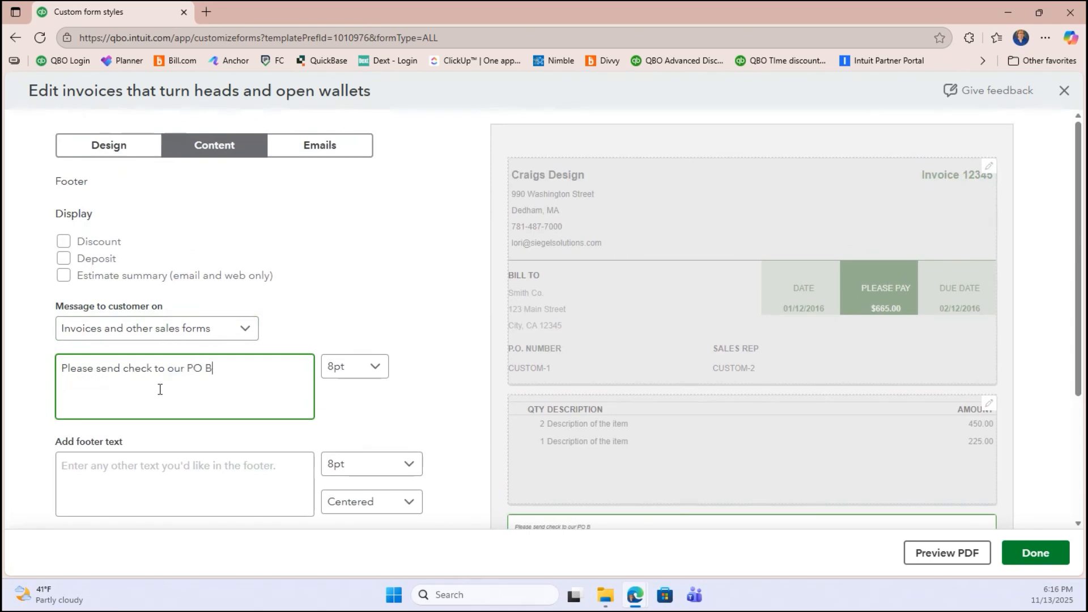
text(ox.)
click(359, 368)
click(354, 424)
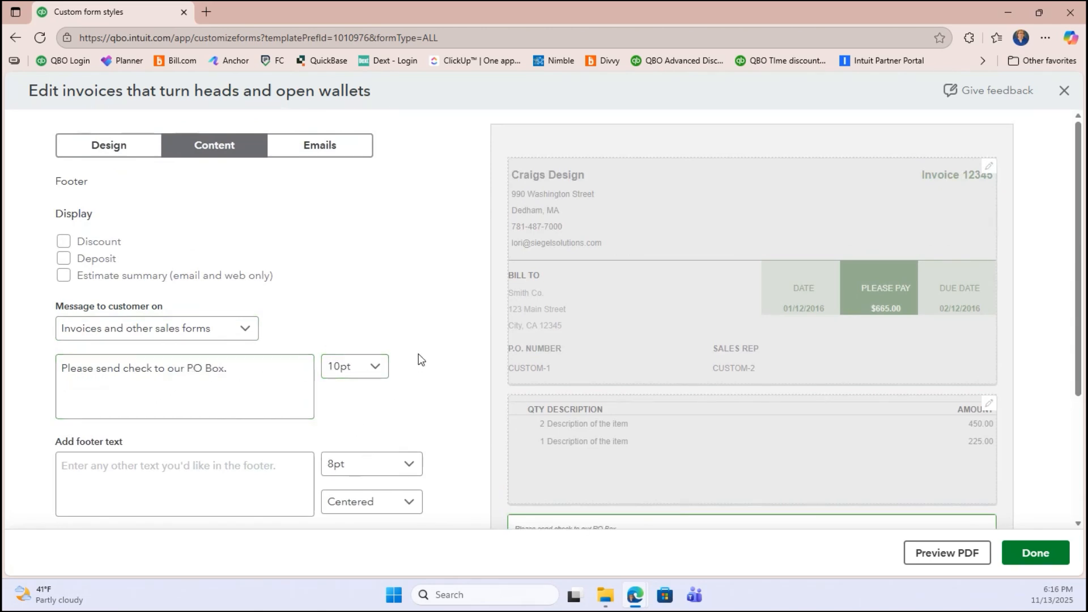
scroll(549, 352, down, 4)
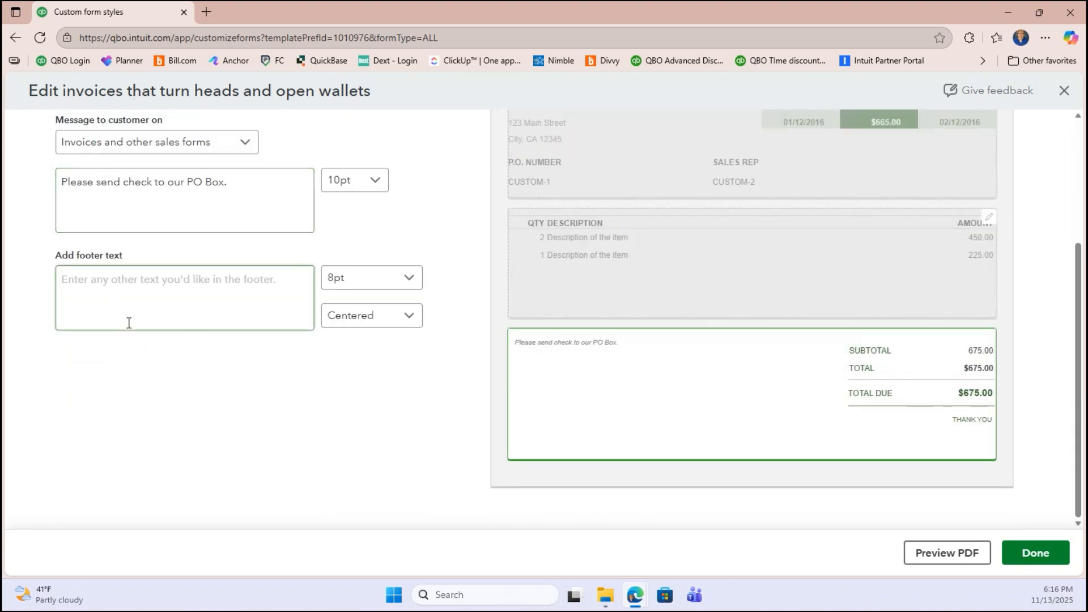
- Enter 'Thanks for your order' as the invoice footer text
click(131, 284)
text(thanks)
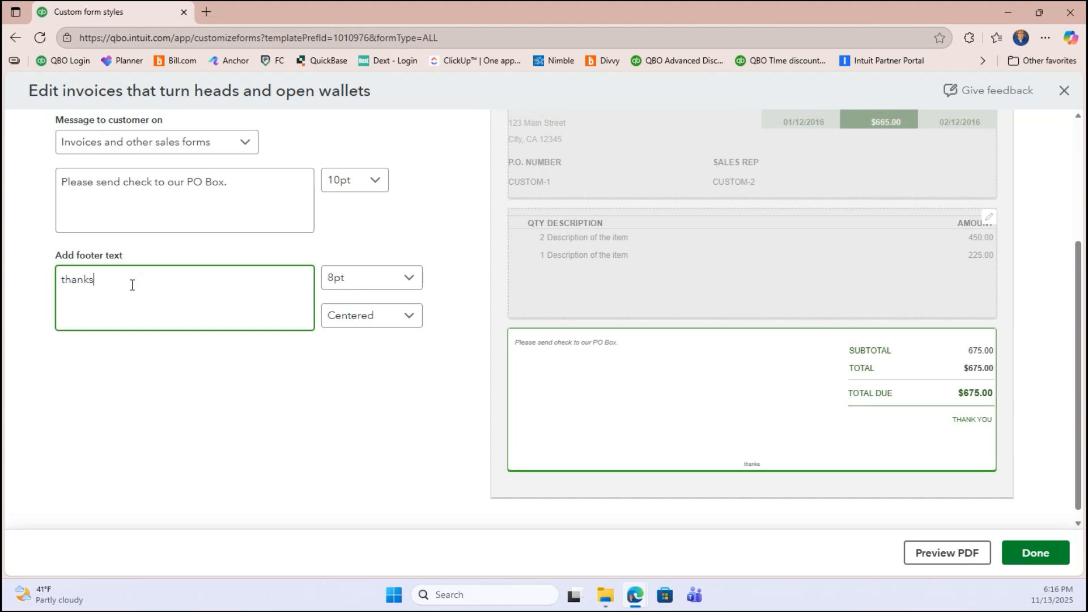
key(BackSpace)
key(BackSpace)
key(BackSpace)
key(BackSpace)
key(BackSpace)
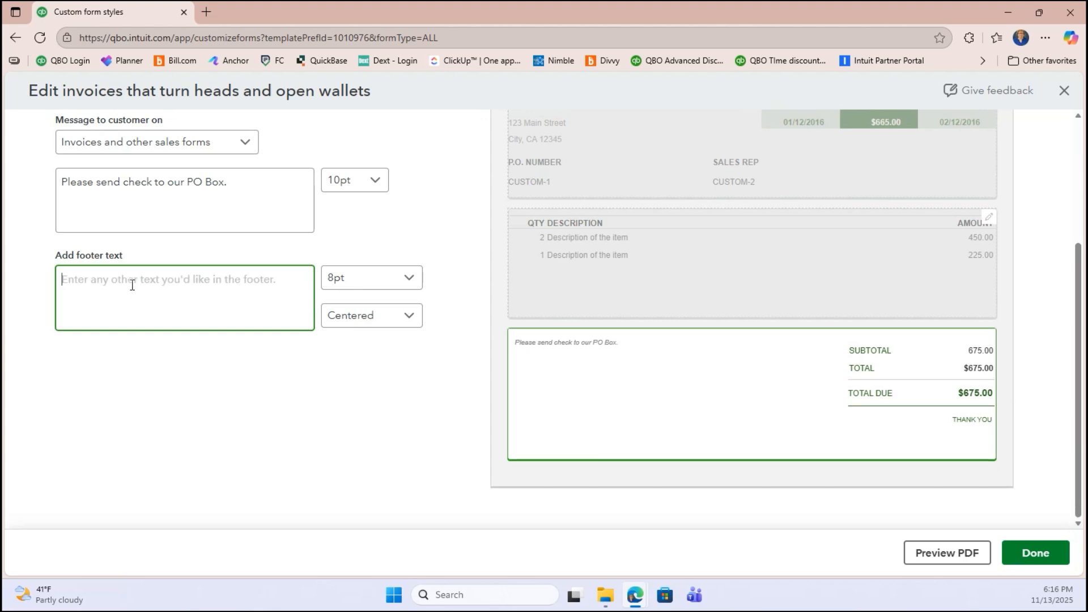
text(Thans)
key(ctrl+a)
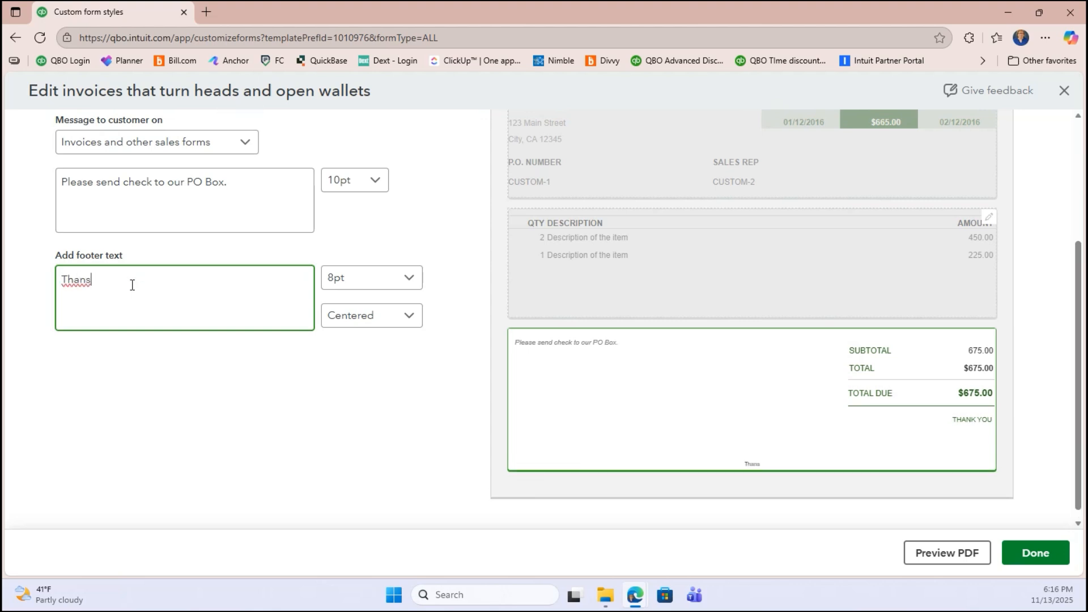
text(Thanks for your order)
- Make the footer text 12pt and right-aligned, then save the form
click(325, 277)
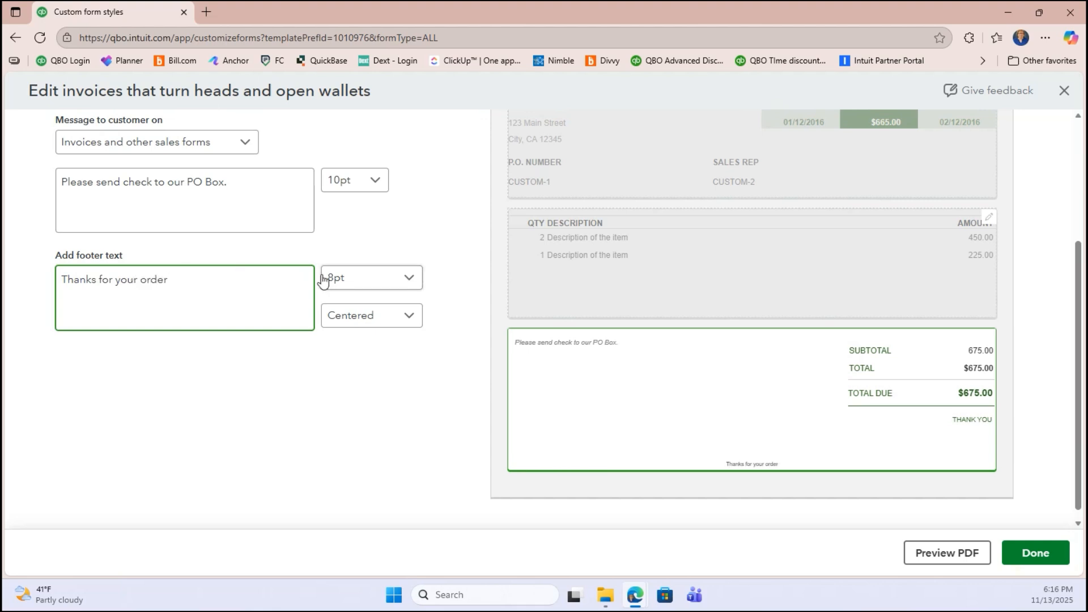
click(357, 361)
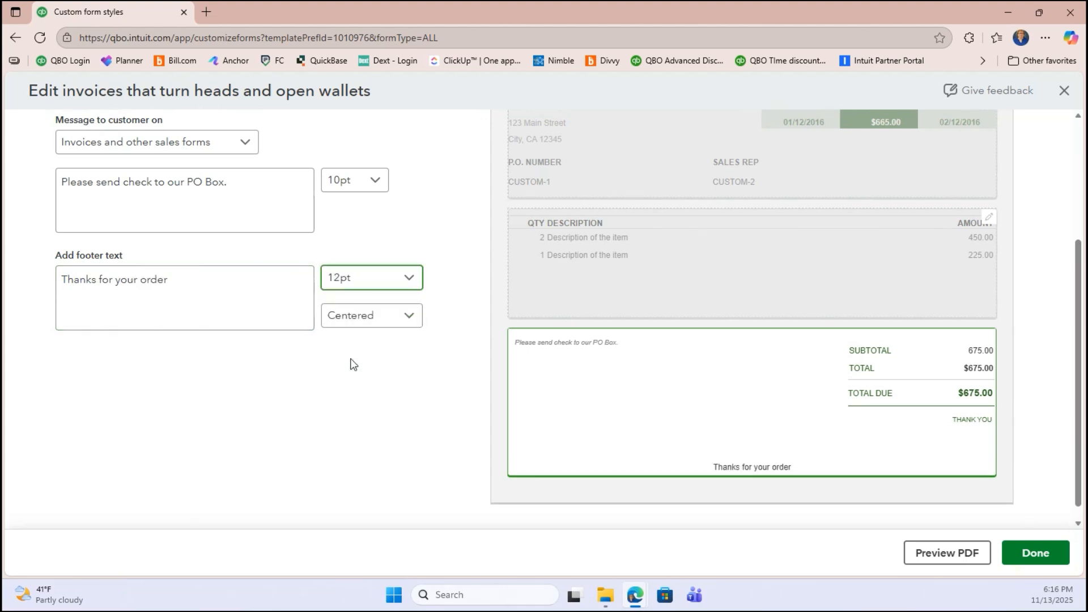
click(350, 316)
click(361, 401)
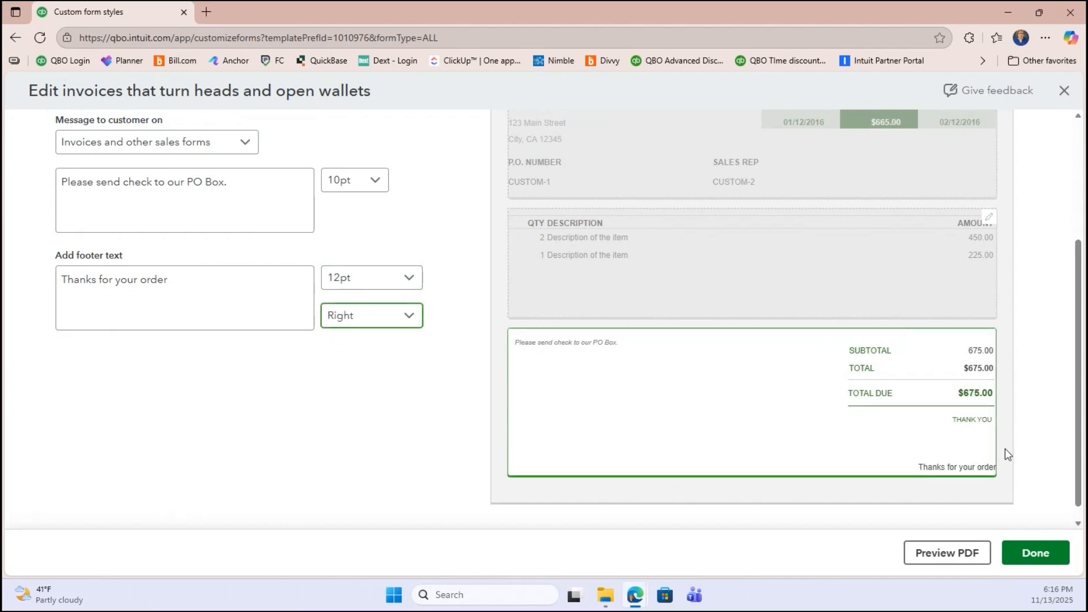
click(1036, 555)
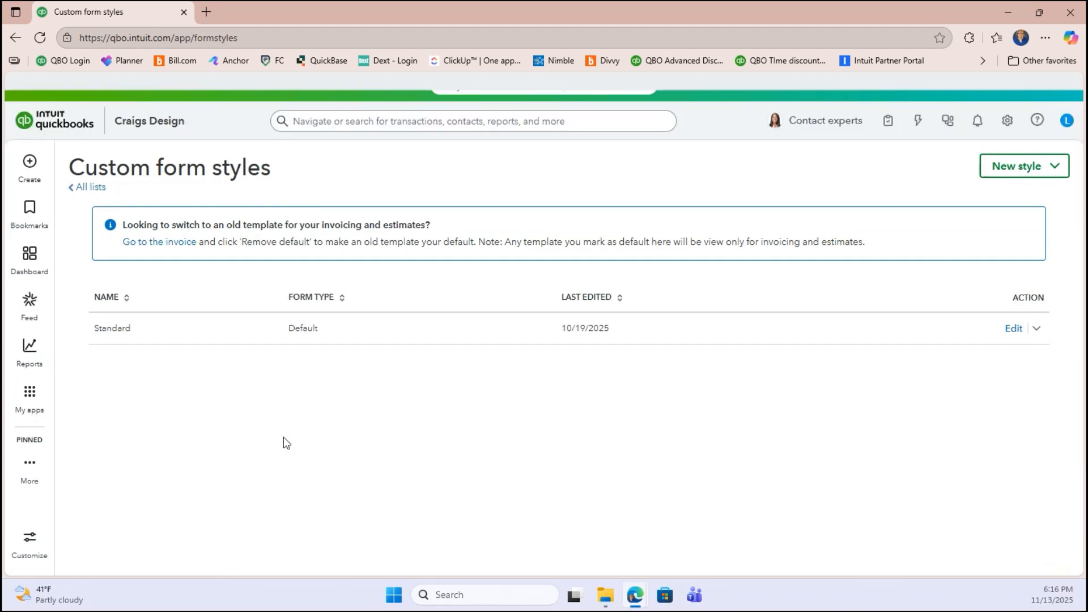
- Open and close the Standard style's actions list without choosing anything
click(1036, 331)
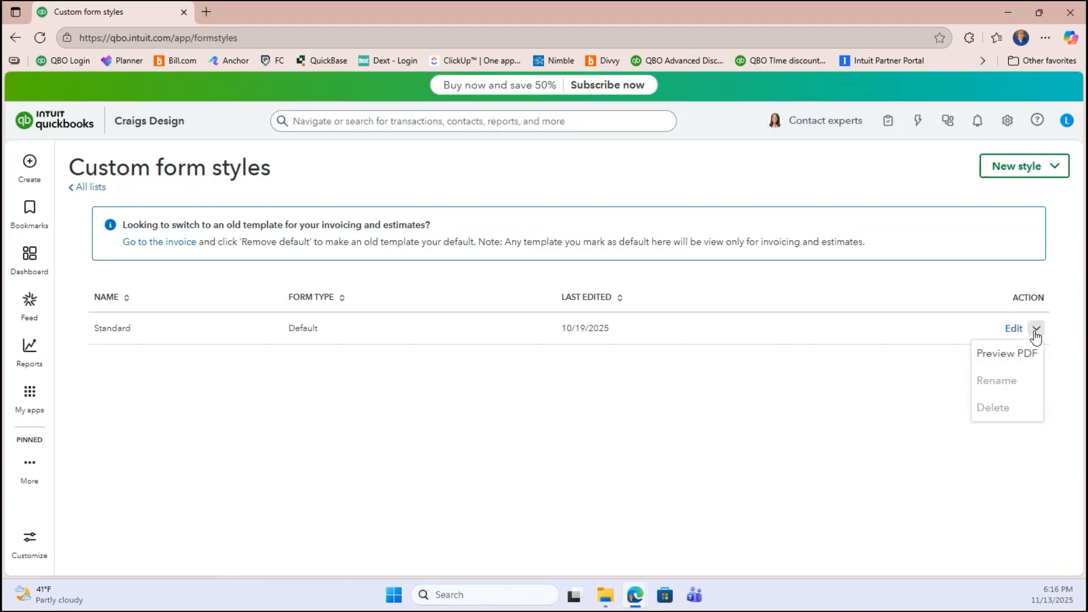
click(1036, 332)
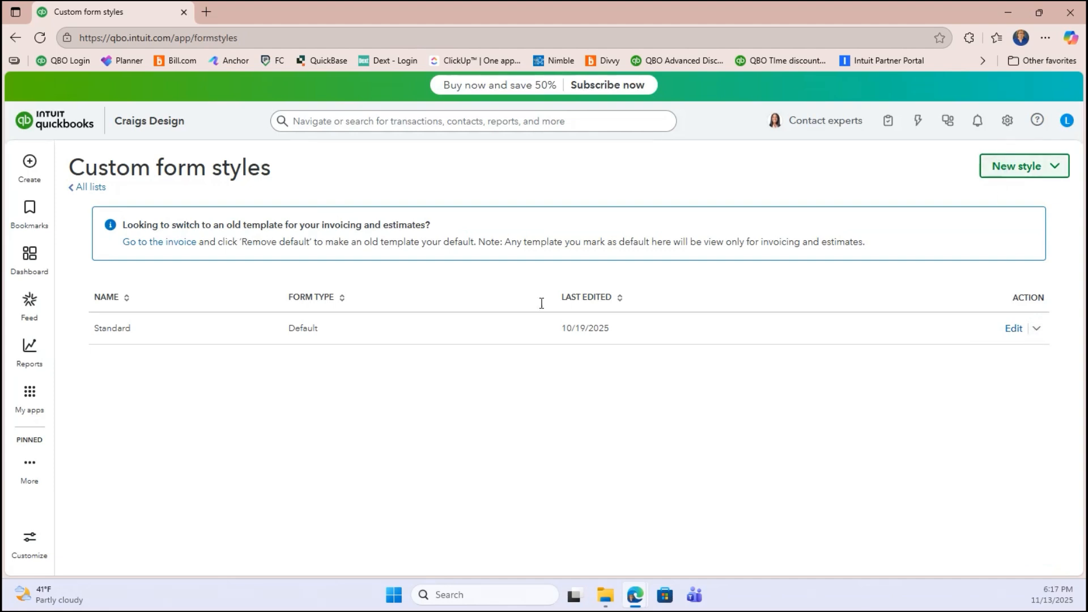